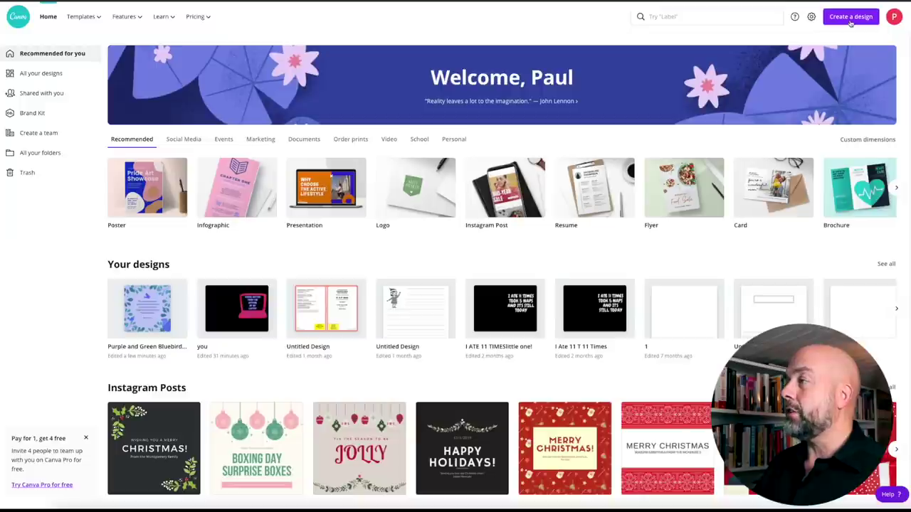
Start a new design with custom dimensions
{"action": "left_click", "coordinate": [850, 18]}
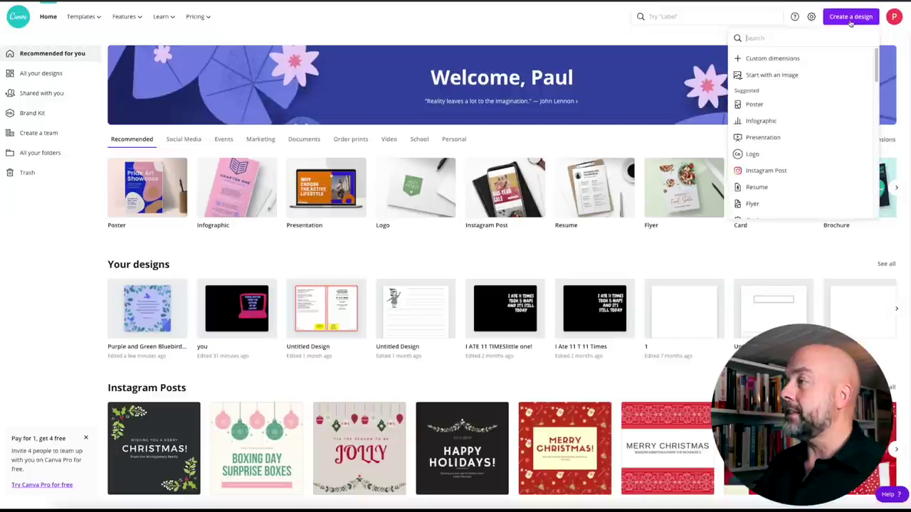
{"action": "left_click", "coordinate": [787, 58]}
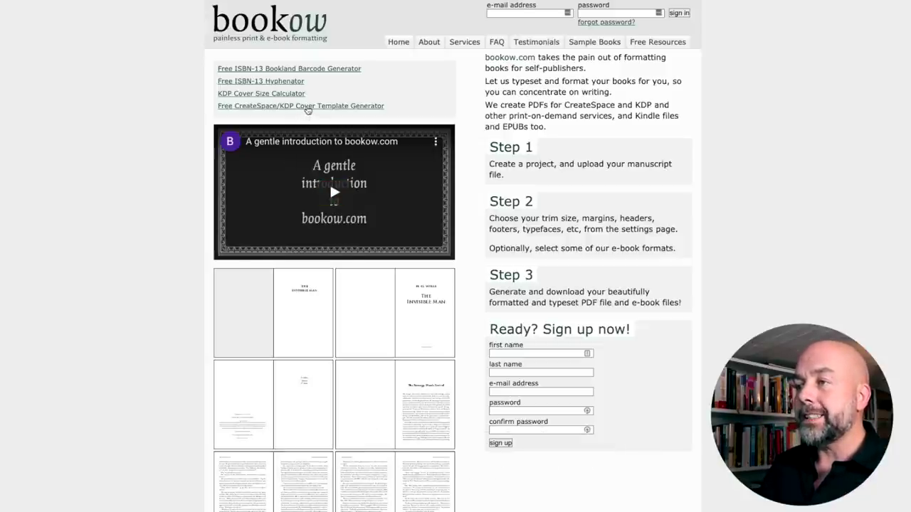
Switch to Bookow's CreateSpace/KDP cover template generator and fill in width 6, height 9, 120 pages and white paper
{"action": "left_click", "coordinate": [316, 110]}
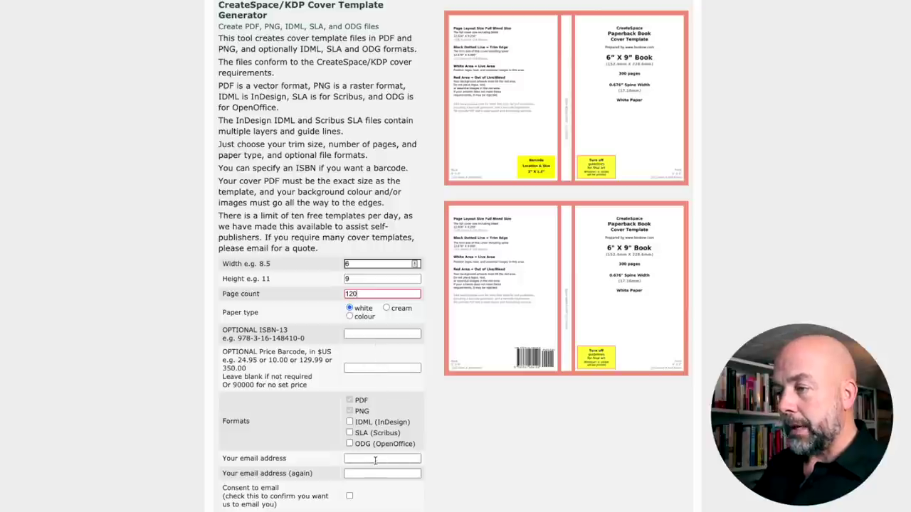
{"action": "scroll", "coordinate": [376, 460], "scroll_direction": "down", "scroll_amount": 1}
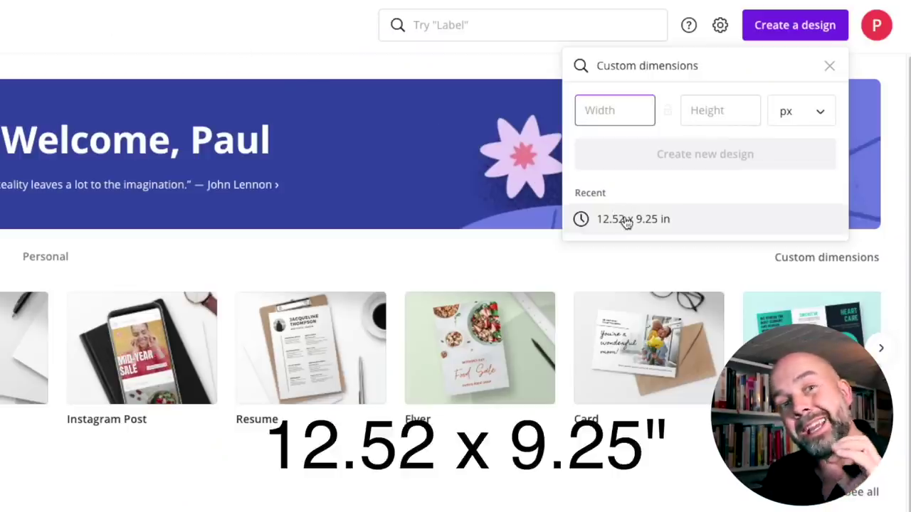
In Canva, create a 12.52 x 9.25 in design and stretch the uploaded cover template over the whole page
{"action": "left_click", "coordinate": [626, 221]}
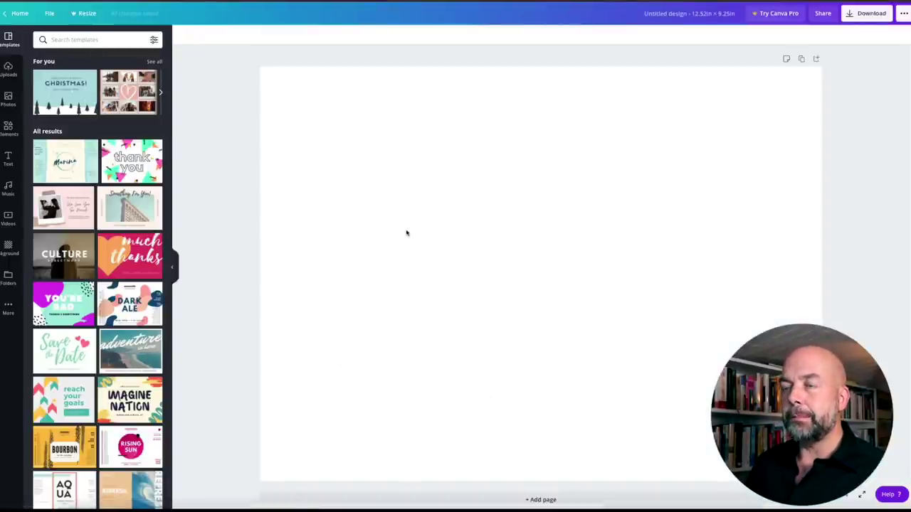
{"action": "left_click", "coordinate": [8, 68]}
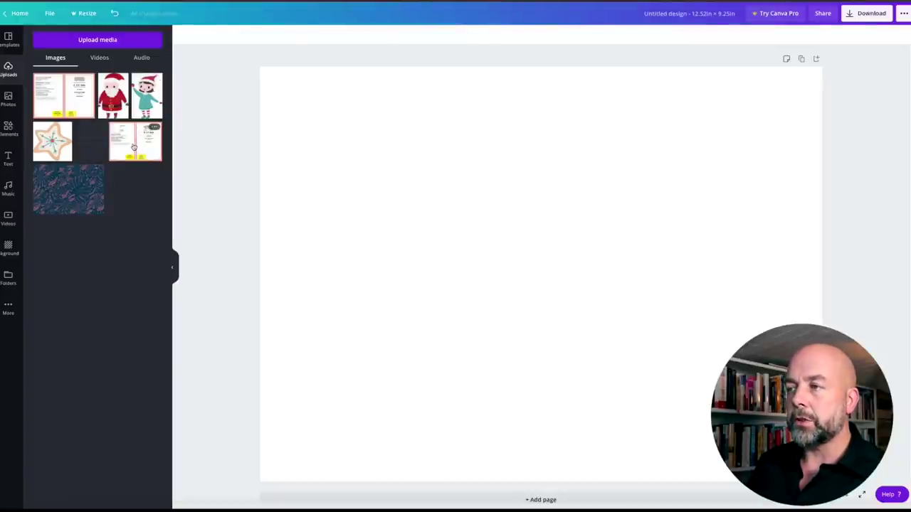
{"action": "left_click", "coordinate": [133, 147]}
{"action": "left_click_drag", "start_coordinate": [540, 255], "coordinate": [470, 205]}
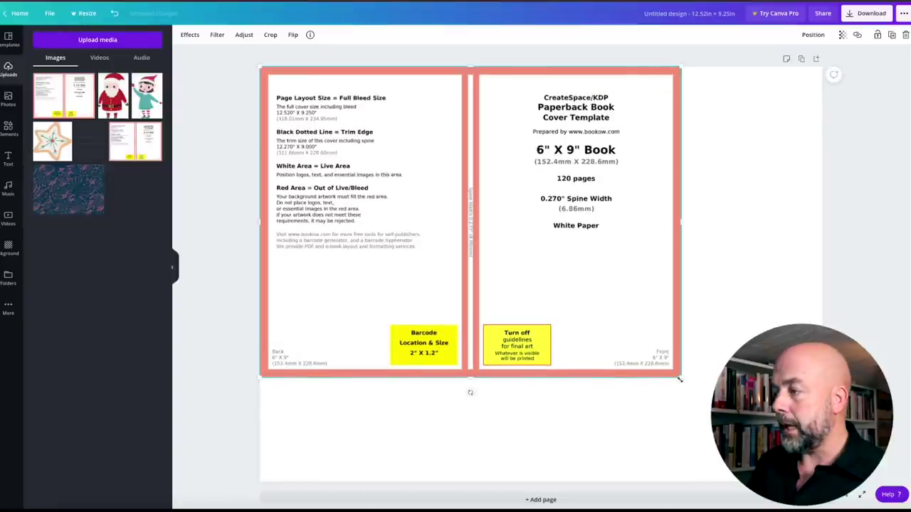
{"action": "left_click_drag", "start_coordinate": [681, 375], "coordinate": [826, 484]}
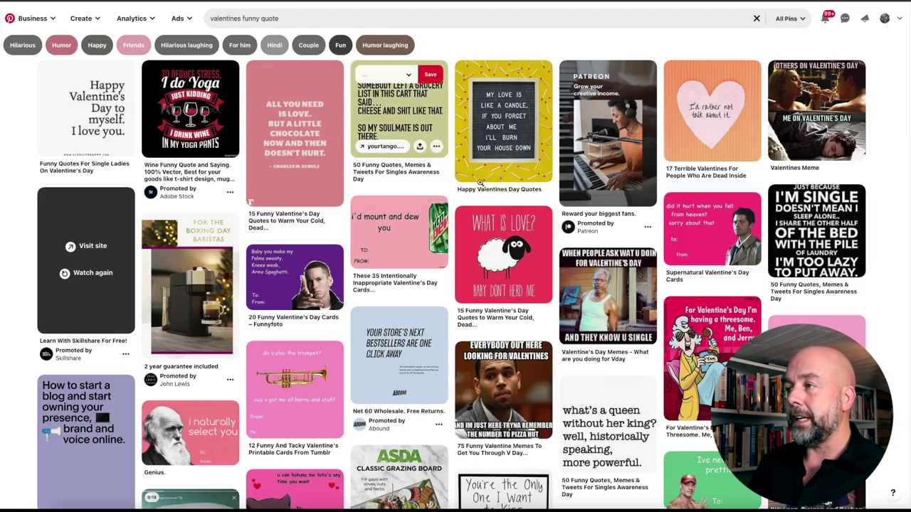
Switch to Pinterest and look through the "valentines funny quote" pins for cover quote ideas
{"action": "scroll", "coordinate": [487, 203], "scroll_direction": "down", "scroll_amount": 10}
{"action": "scroll", "coordinate": [486, 204], "scroll_direction": "down", "scroll_amount": 2}
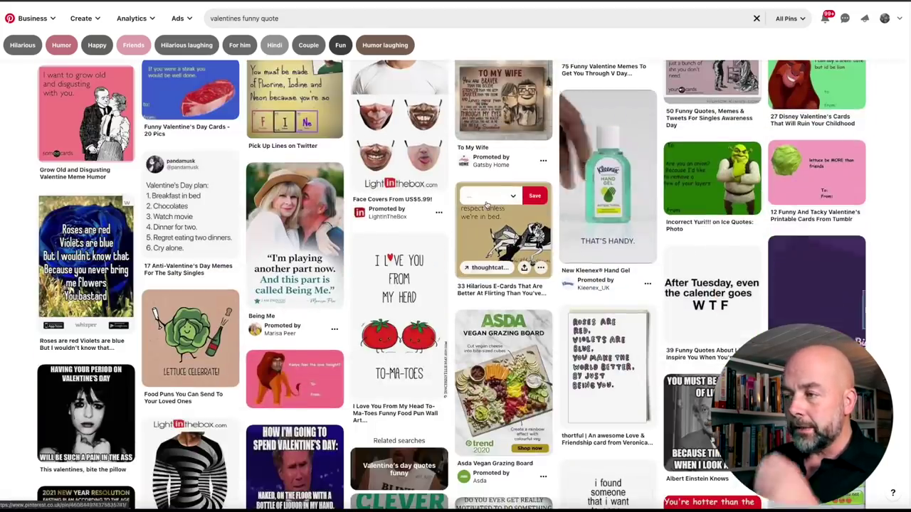
{"action": "scroll", "coordinate": [487, 203], "scroll_direction": "up", "scroll_amount": 10}
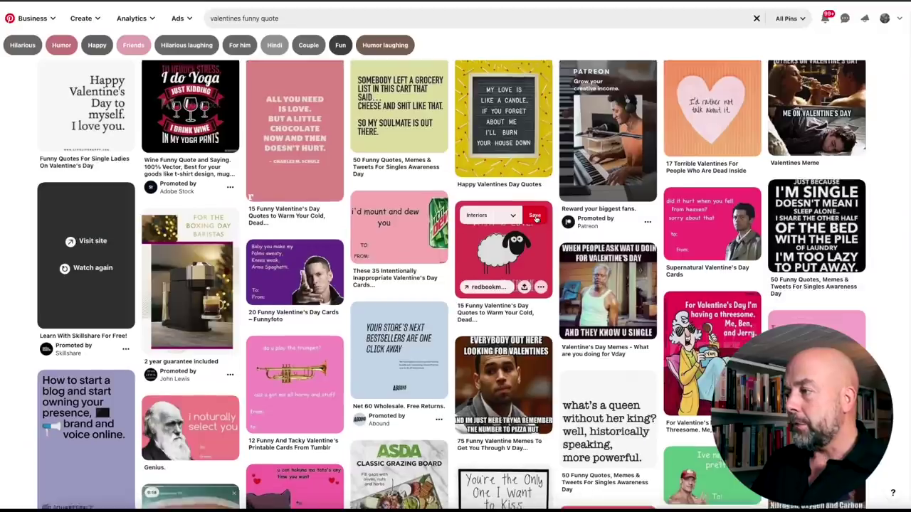
{"action": "scroll", "coordinate": [535, 214], "scroll_direction": "down", "scroll_amount": 1}
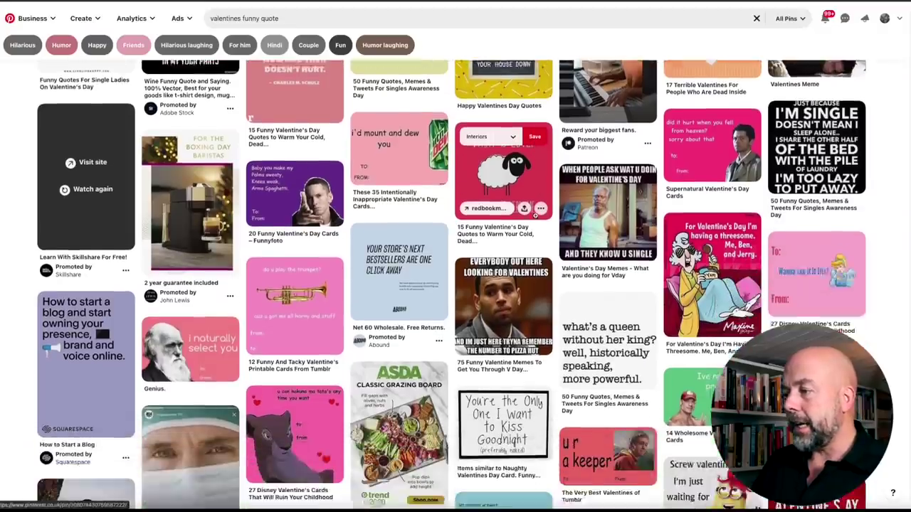
{"action": "scroll", "coordinate": [535, 214], "scroll_direction": "down", "scroll_amount": 2}
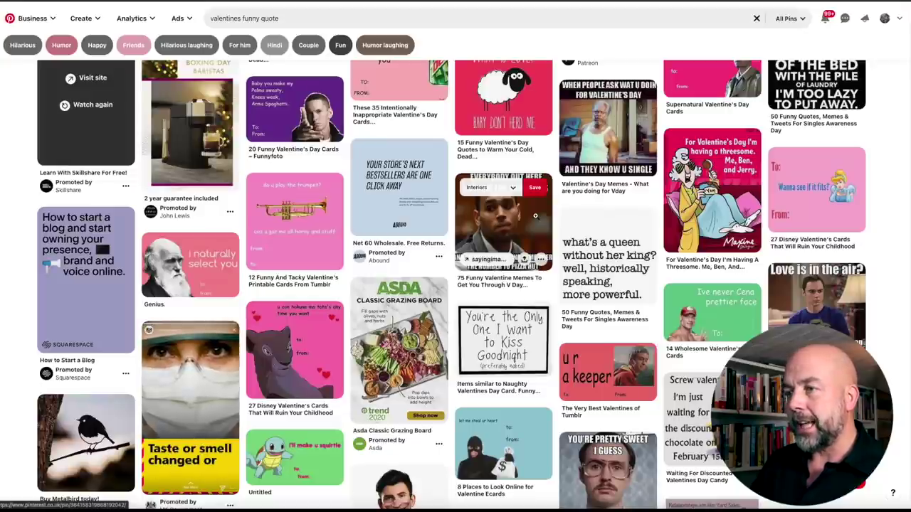
{"action": "scroll", "coordinate": [535, 216], "scroll_direction": "down", "scroll_amount": 5}
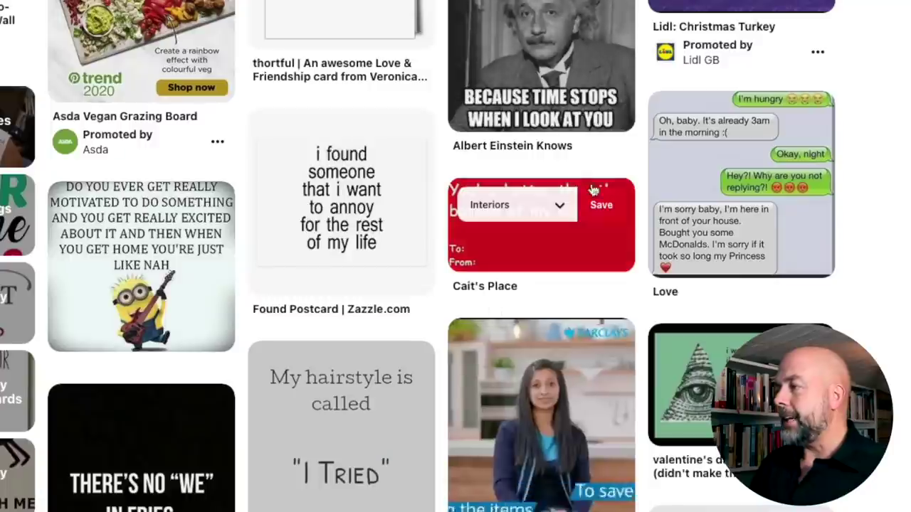
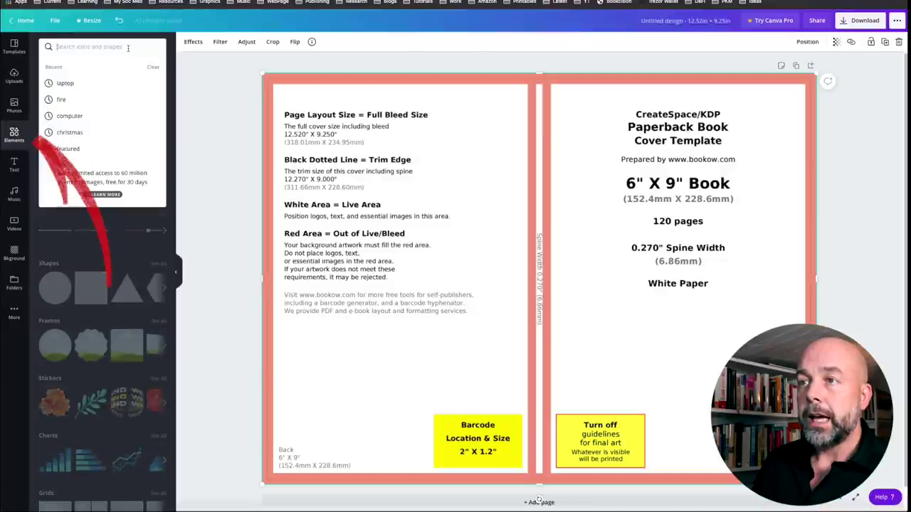
Back in Canva, search the elements for "laptop" and add the free pink laptop with the blue screen to the cover
{"action": "type", "text": "laptop"}
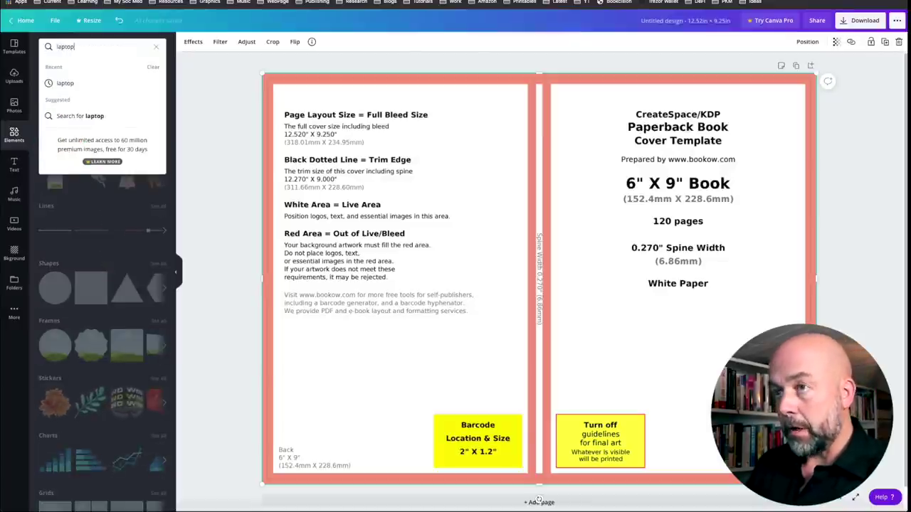
{"action": "key", "text": "Return"}
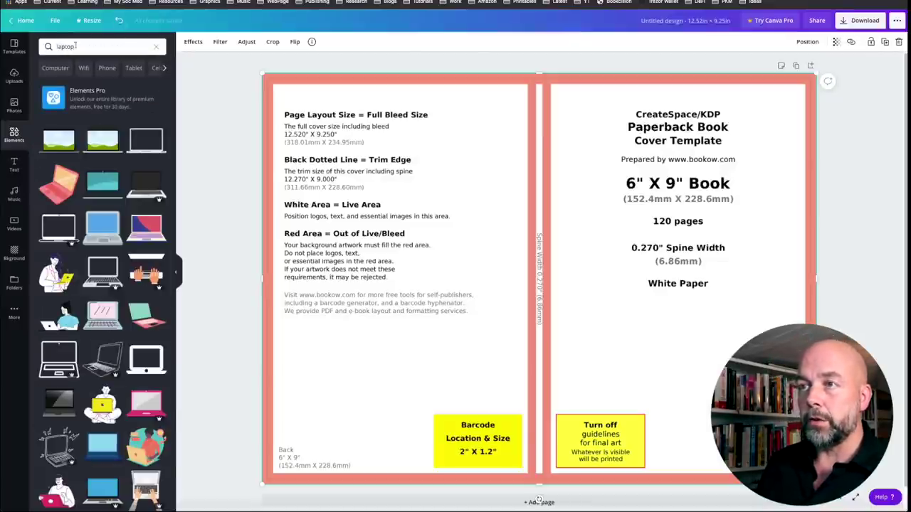
{"action": "scroll", "coordinate": [98, 208], "scroll_direction": "down", "scroll_amount": 5}
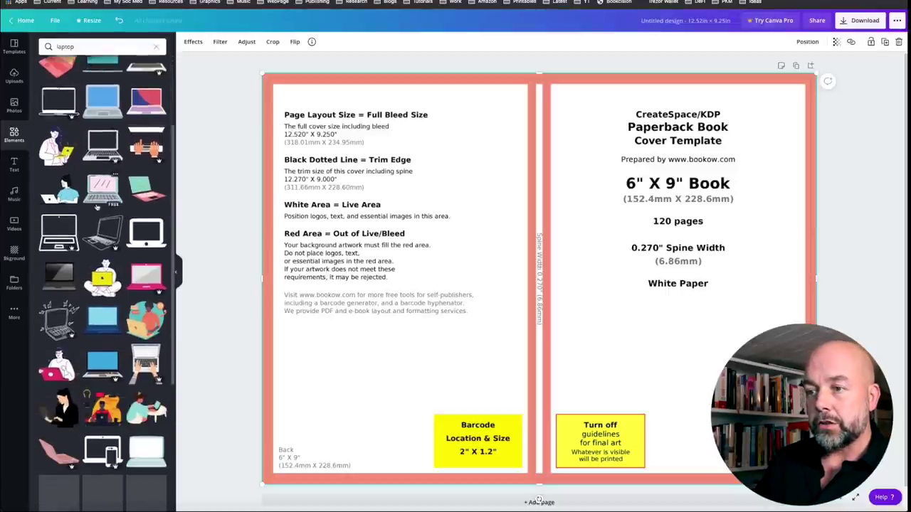
{"action": "scroll", "coordinate": [98, 209], "scroll_direction": "down", "scroll_amount": 3}
{"action": "scroll", "coordinate": [100, 210], "scroll_direction": "down", "scroll_amount": 6}
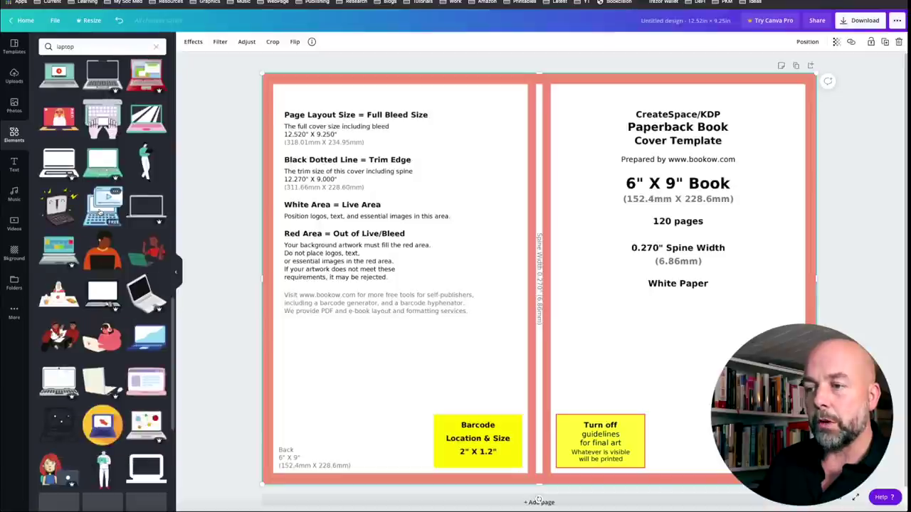
{"action": "scroll", "coordinate": [100, 211], "scroll_direction": "down", "scroll_amount": 6}
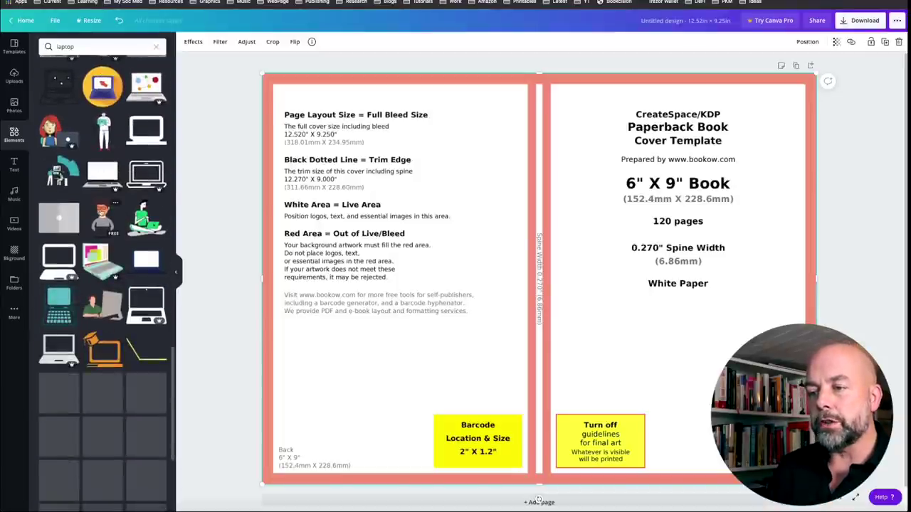
{"action": "scroll", "coordinate": [106, 199], "scroll_direction": "down", "scroll_amount": 5}
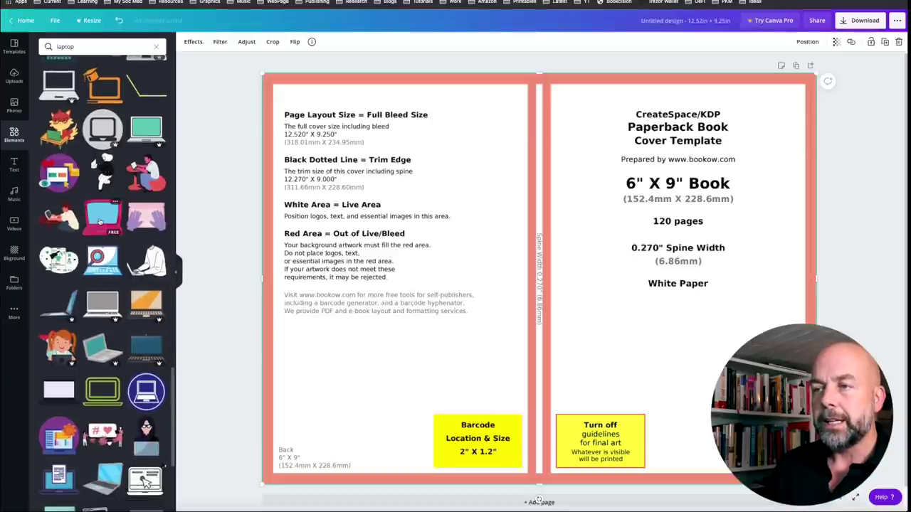
{"action": "left_click", "coordinate": [99, 222]}
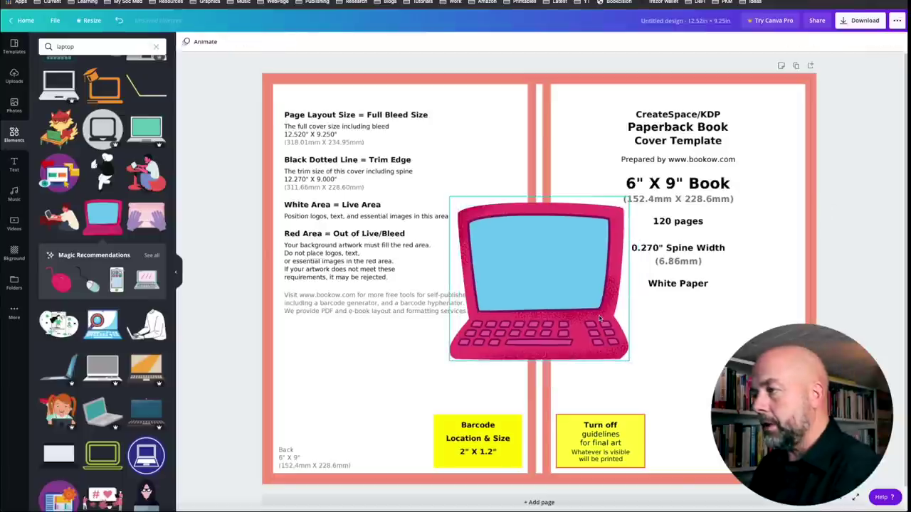
Move the pink laptop onto the front cover and enlarge it to span the width between the red bleed borders
{"action": "left_click_drag", "start_coordinate": [560, 295], "coordinate": [691, 252]}
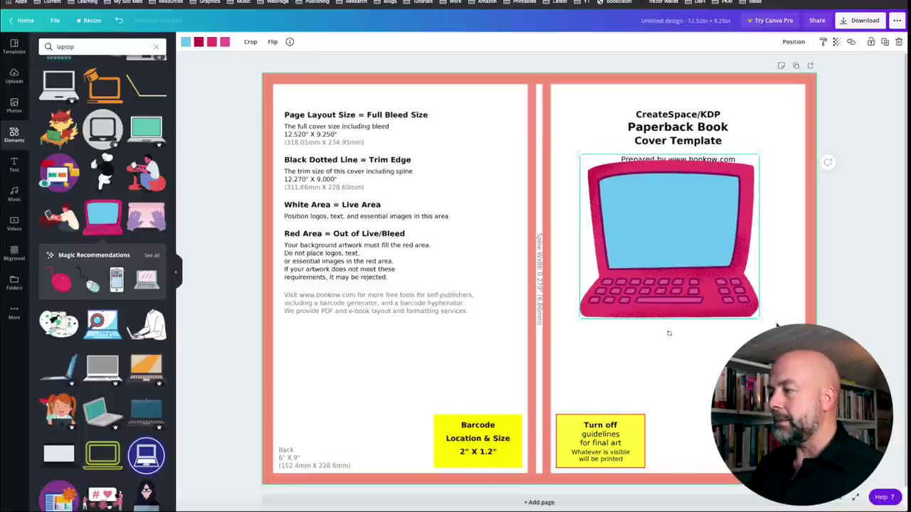
{"action": "mouse_move", "coordinate": [762, 319]}
{"action": "left_mouse_down"}
{"action": "mouse_move", "coordinate": [815, 368]}
{"action": "mouse_move", "coordinate": [749, 328]}
{"action": "left_mouse_up"}
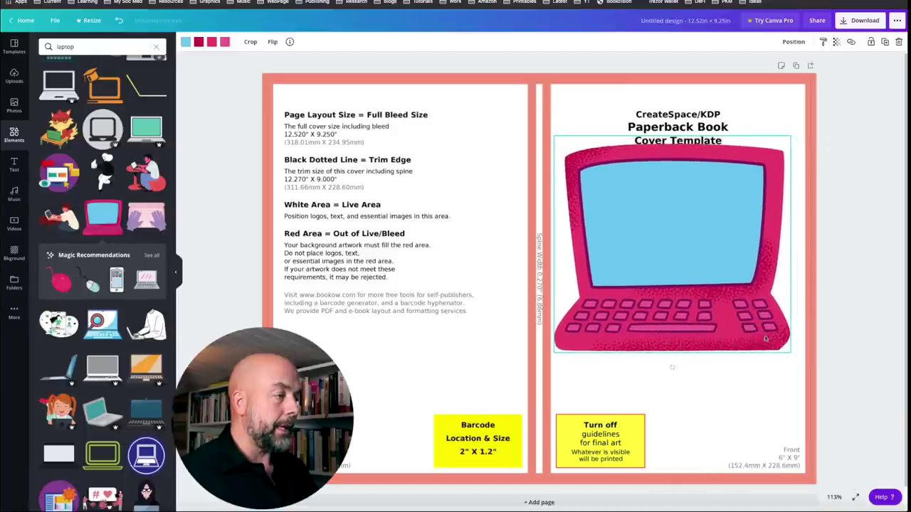
{"action": "left_click_drag", "start_coordinate": [789, 352], "coordinate": [801, 364]}
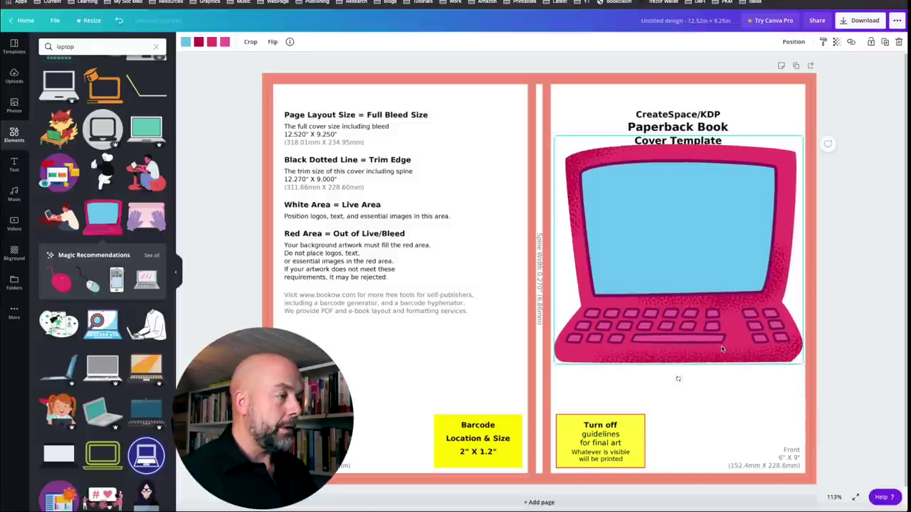
{"action": "left_click_drag", "start_coordinate": [722, 347], "coordinate": [721, 360]}
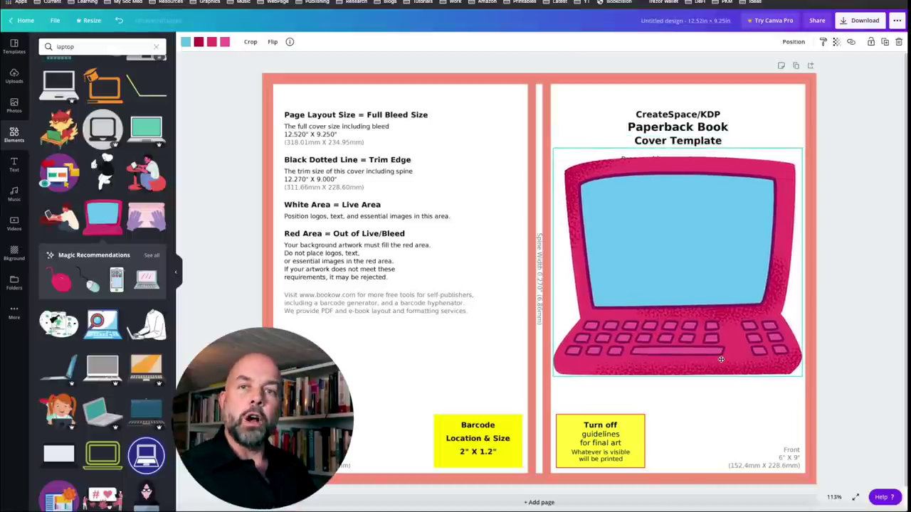
{"action": "left_click_drag", "start_coordinate": [721, 359], "coordinate": [721, 346]}
{"action": "left_click", "coordinate": [271, 84]}
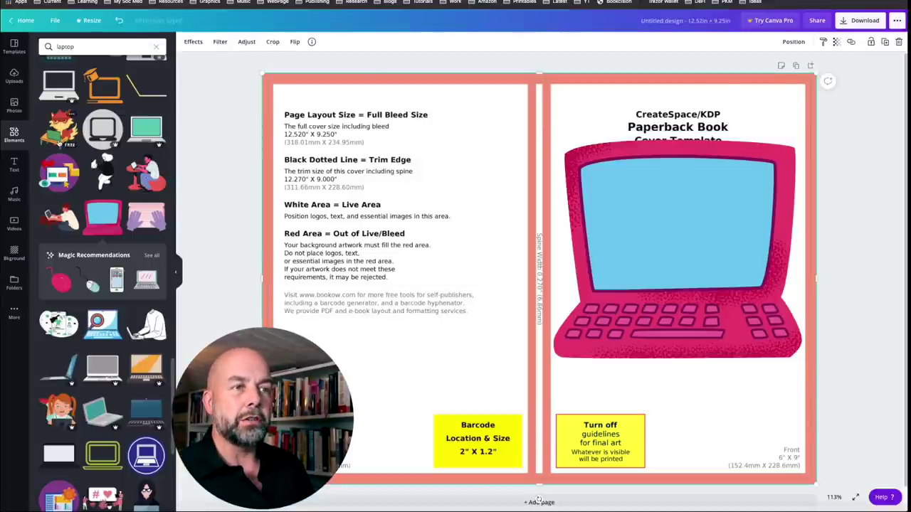
Add a square shape and stretch it from the page's upper-left corner until it covers the entire cover
{"action": "scroll", "coordinate": [89, 149], "scroll_direction": "up", "scroll_amount": 10}
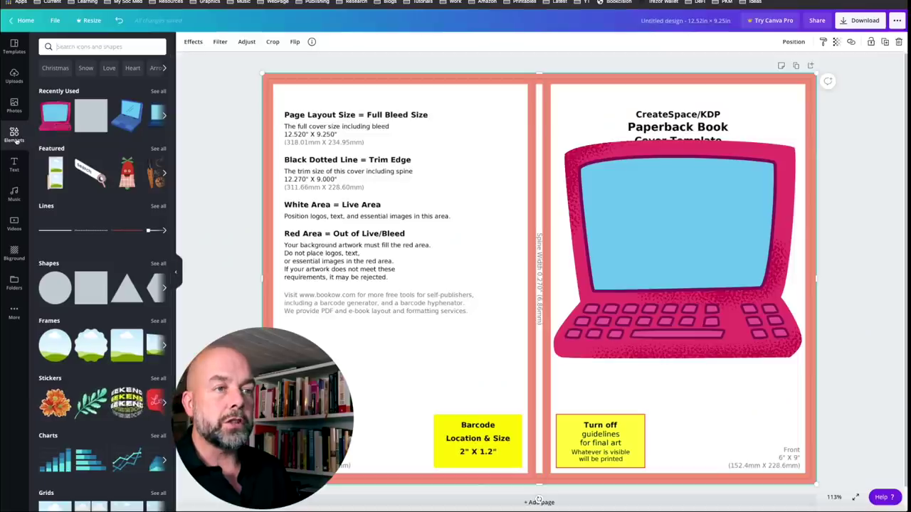
{"action": "left_click", "coordinate": [14, 137]}
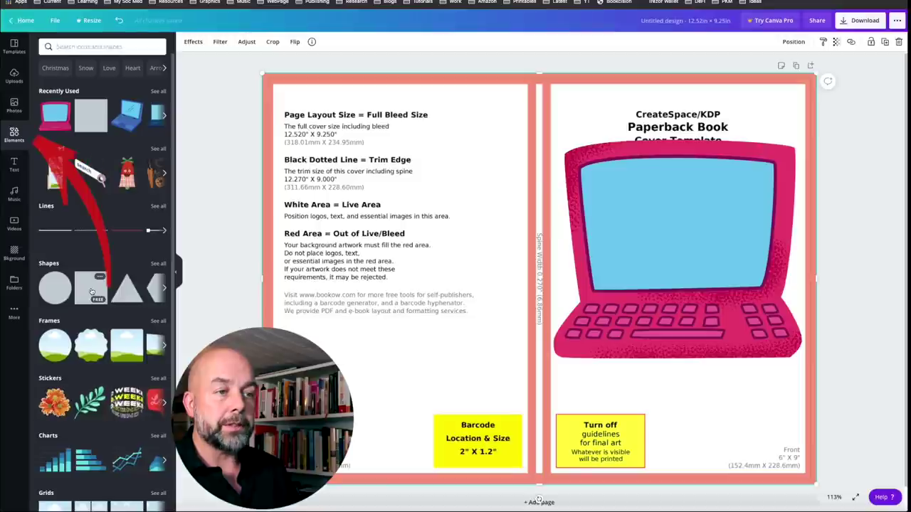
{"action": "left_click", "coordinate": [91, 287]}
{"action": "left_click_drag", "start_coordinate": [480, 308], "coordinate": [319, 214]}
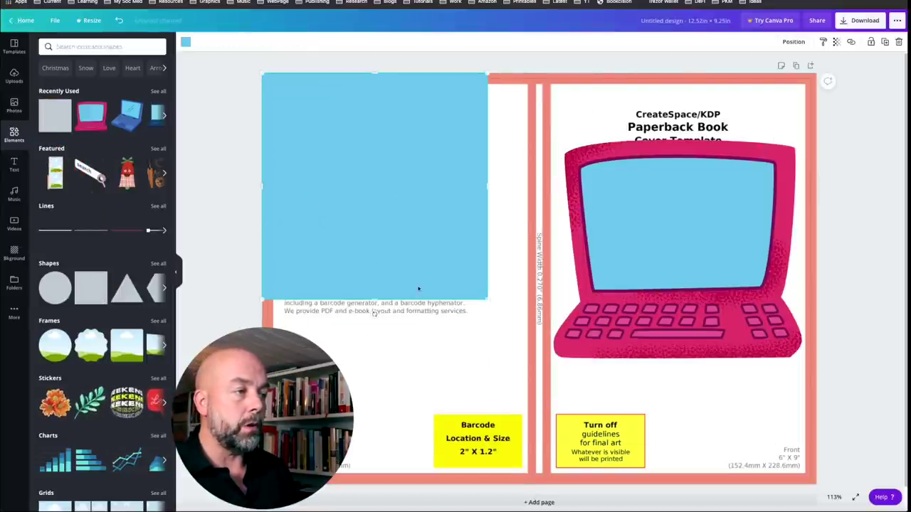
{"action": "left_click_drag", "start_coordinate": [508, 189], "coordinate": [817, 200]}
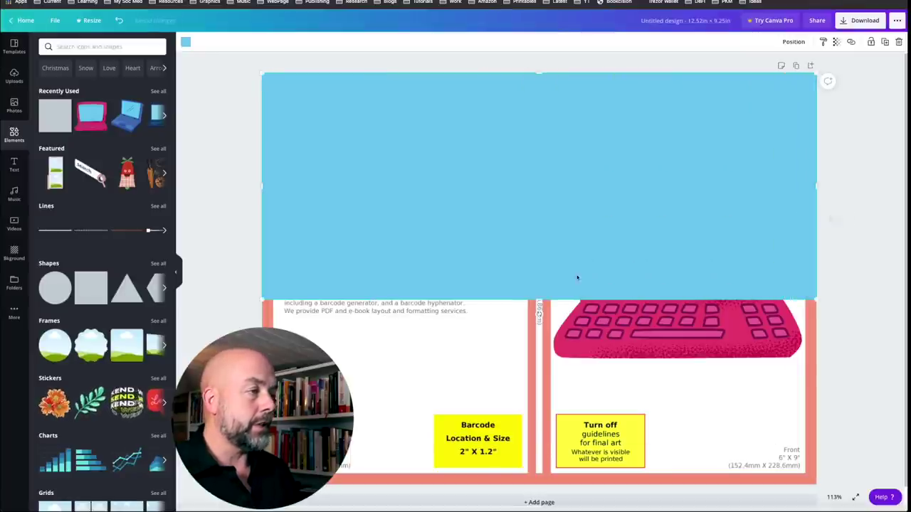
{"action": "left_click_drag", "start_coordinate": [539, 302], "coordinate": [543, 484]}
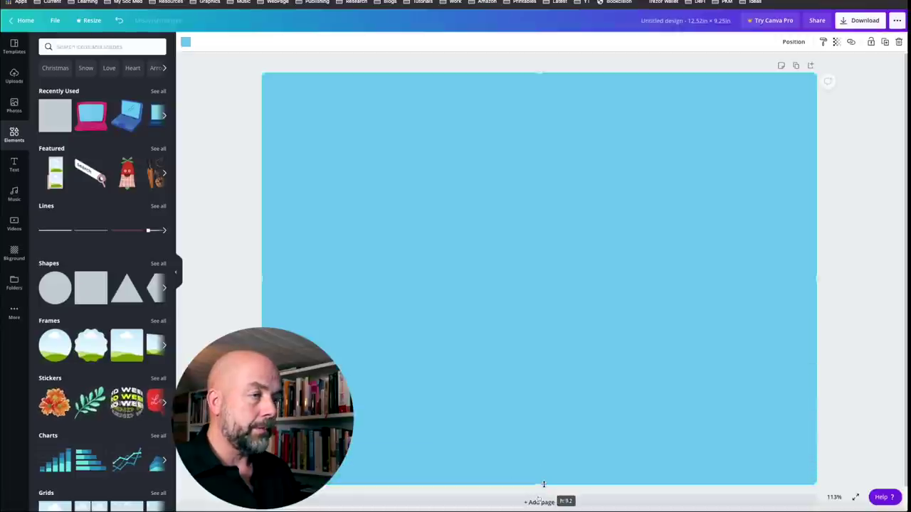
Colour the full-page rectangle black and send it backwards behind the laptop
{"action": "left_click", "coordinate": [186, 43]}
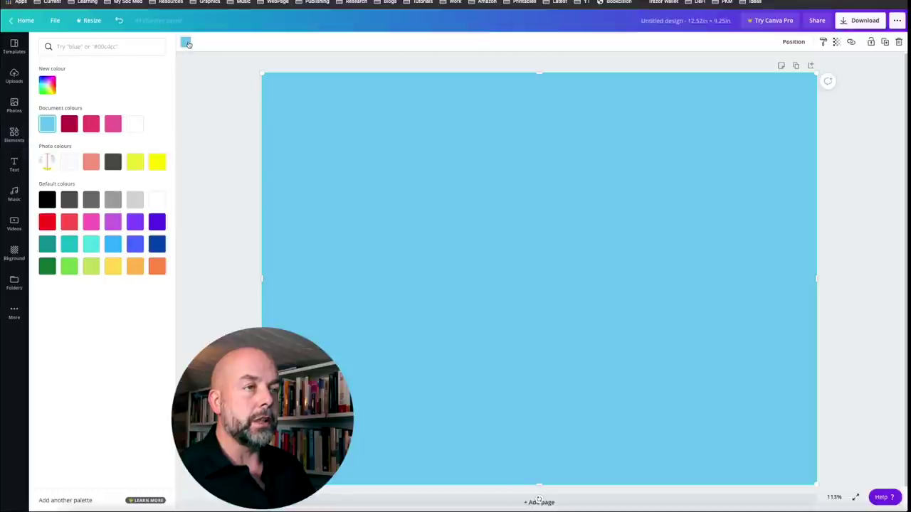
{"action": "left_click", "coordinate": [47, 199]}
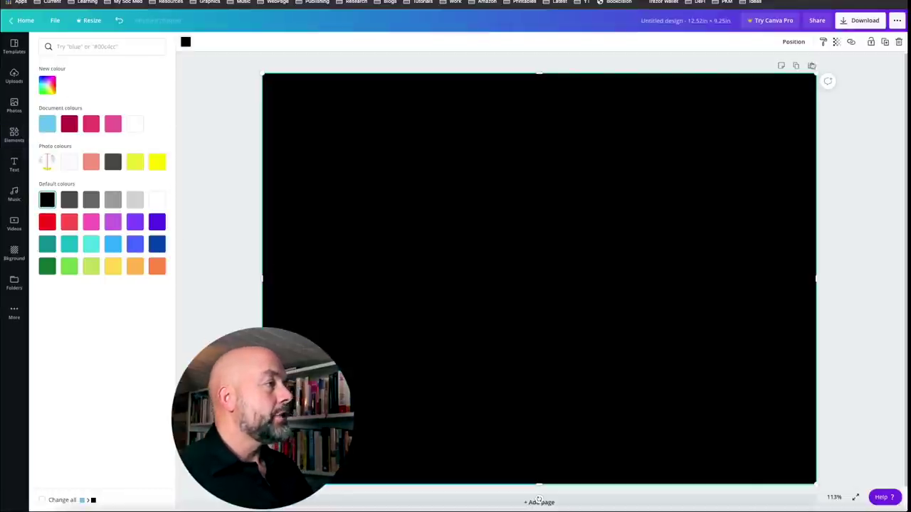
{"action": "left_click", "coordinate": [795, 43]}
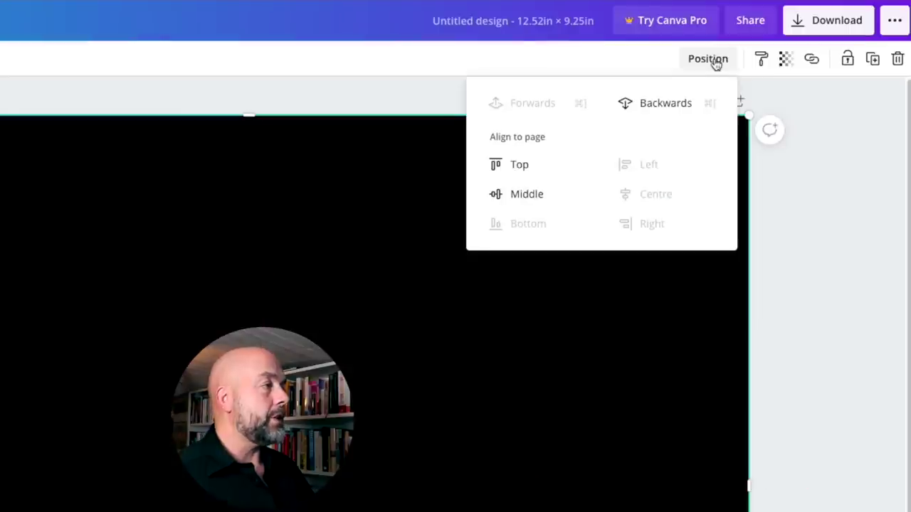
{"action": "left_click", "coordinate": [664, 104]}
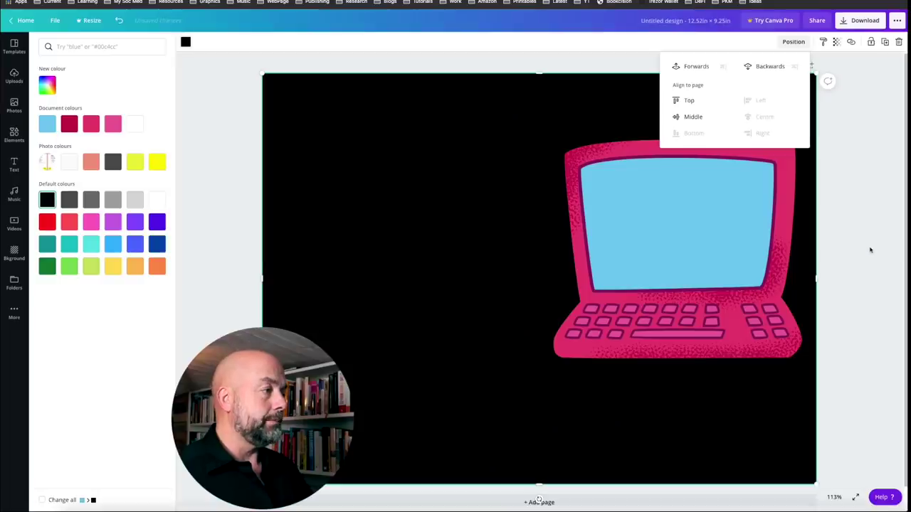
Add a subheading text reading "You're Hotter Than The Bottom of my Laptop" over five lines and centre-align it
{"action": "left_click", "coordinate": [870, 250]}
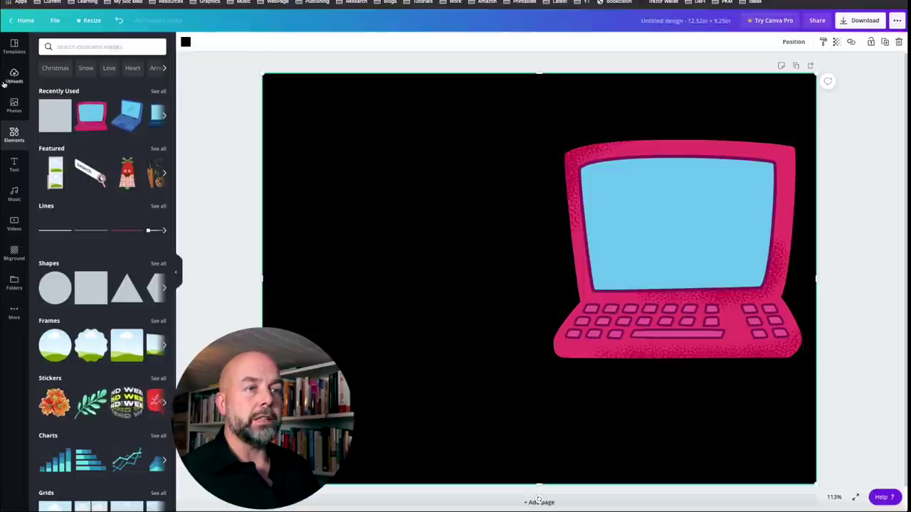
{"action": "left_click", "coordinate": [12, 168]}
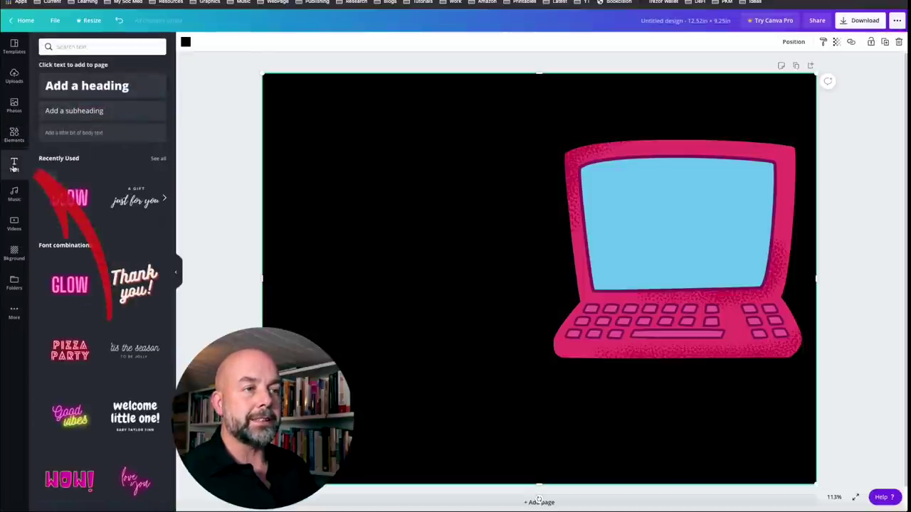
{"action": "left_click", "coordinate": [95, 111]}
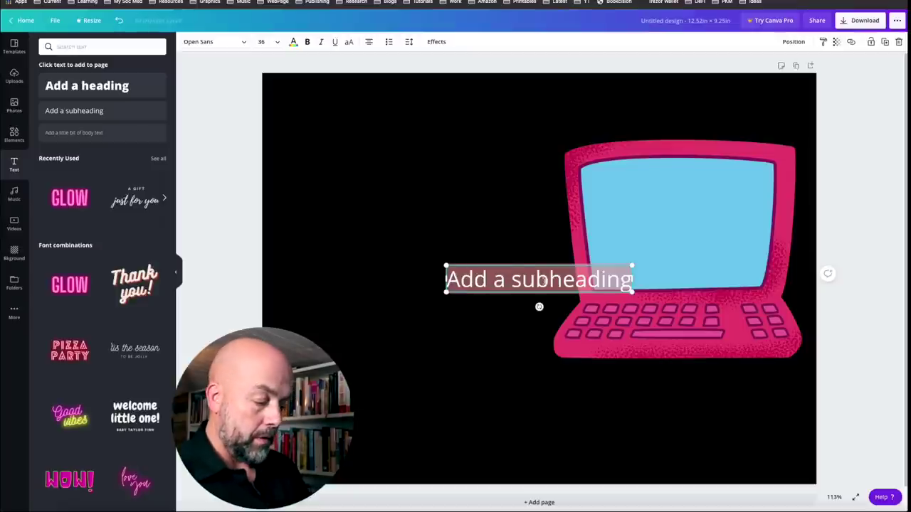
{"action": "type", "text": "You're Hotter"}
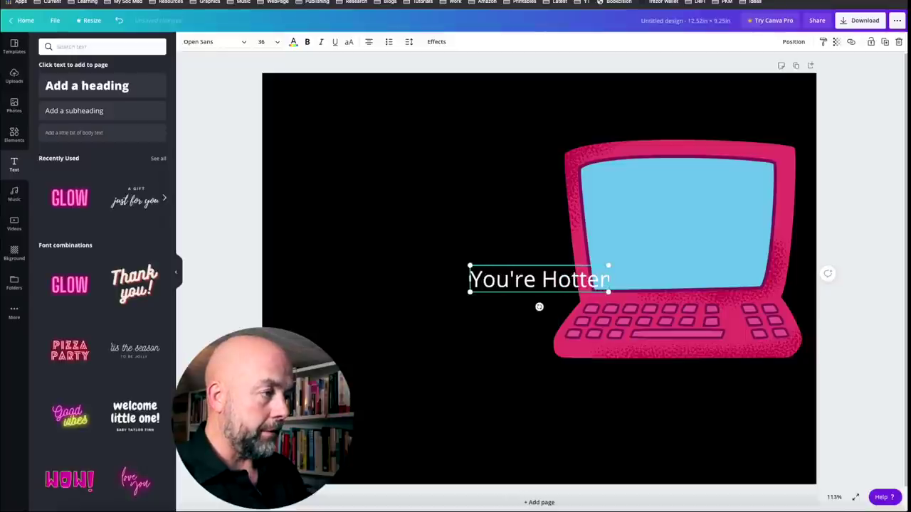
{"action": "type", "text": "Than The Bottom of my Laptop"}
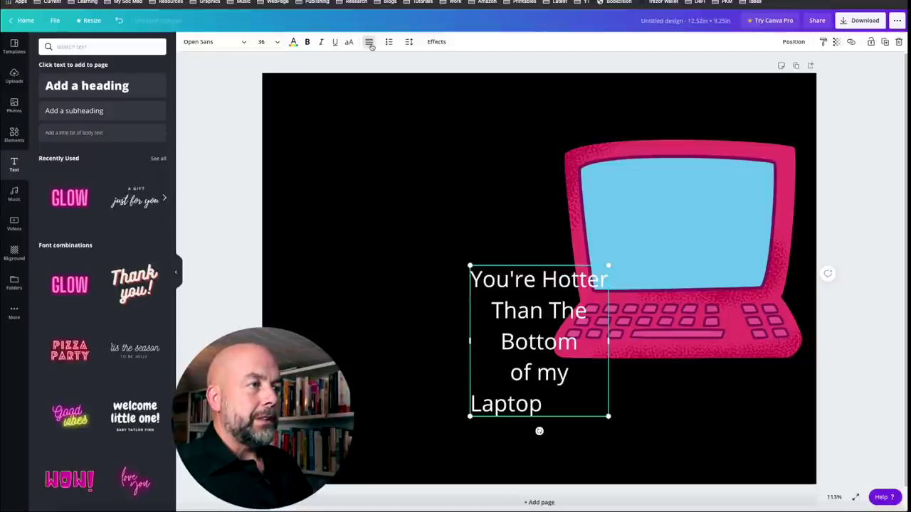
{"action": "left_click", "coordinate": [370, 42]}
{"action": "left_click", "coordinate": [370, 43]}
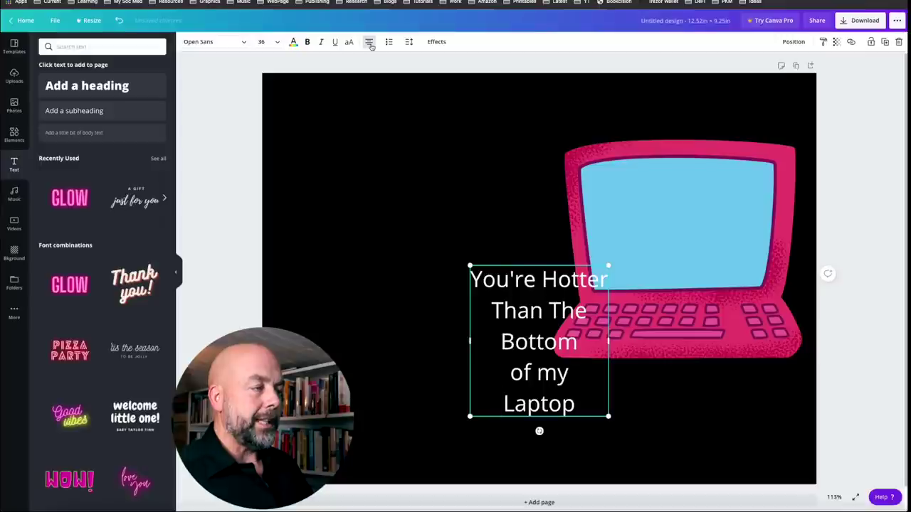
Move the title text onto the laptop's blue screen, shrink it to size 29.4 and centre it there
{"action": "left_click_drag", "start_coordinate": [546, 366], "coordinate": [664, 204]}
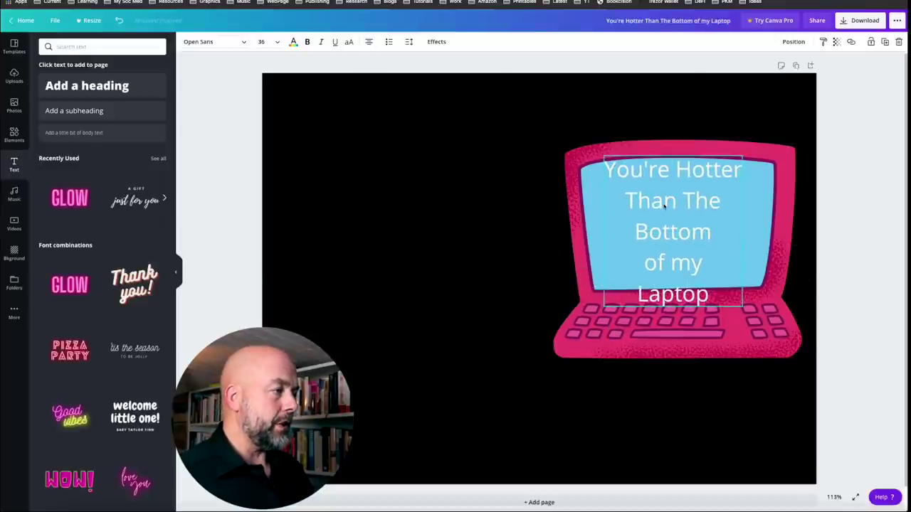
{"action": "left_click_drag", "start_coordinate": [743, 307], "coordinate": [731, 267]}
{"action": "left_click_drag", "start_coordinate": [666, 246], "coordinate": [682, 245]}
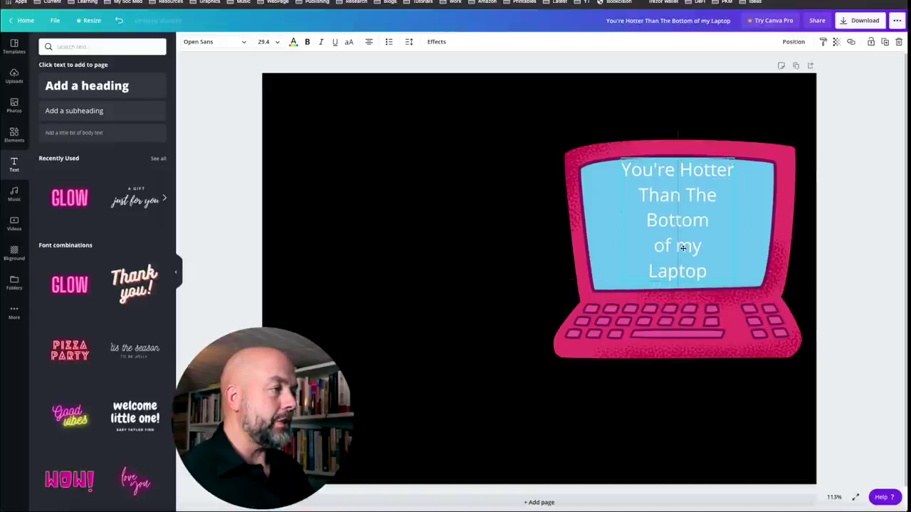
{"action": "left_click", "coordinate": [751, 268]}
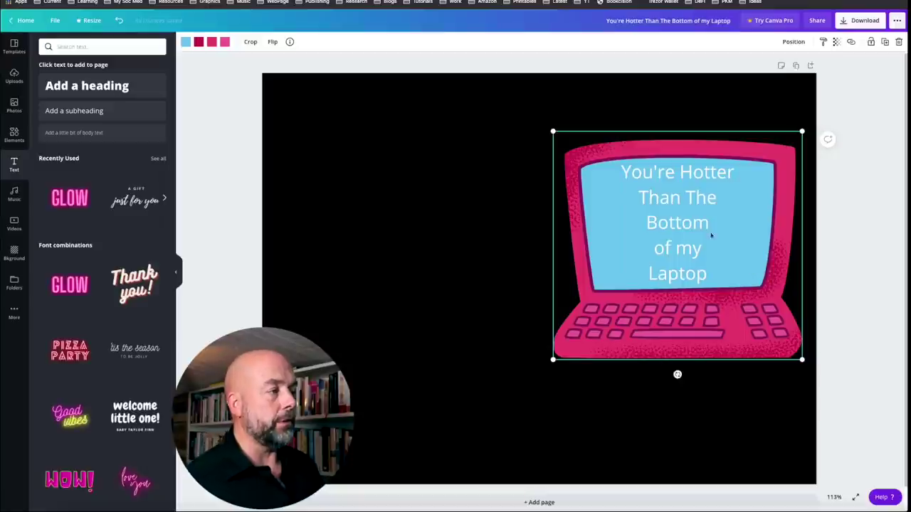
Change the whole title's font to Gagalin and enlarge the text to size 30
{"action": "left_click", "coordinate": [628, 173]}
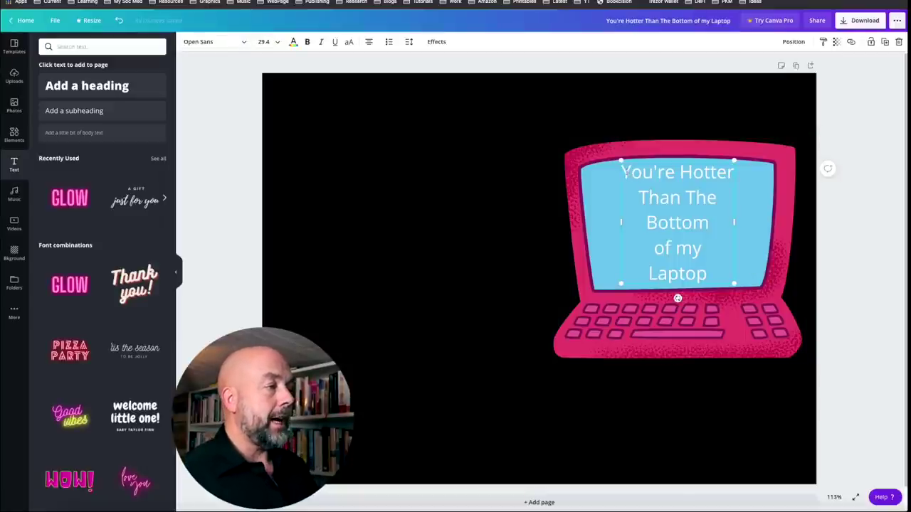
{"action": "left_click_drag", "start_coordinate": [645, 181], "coordinate": [737, 174]}
{"action": "key", "text": "ctrl+a"}
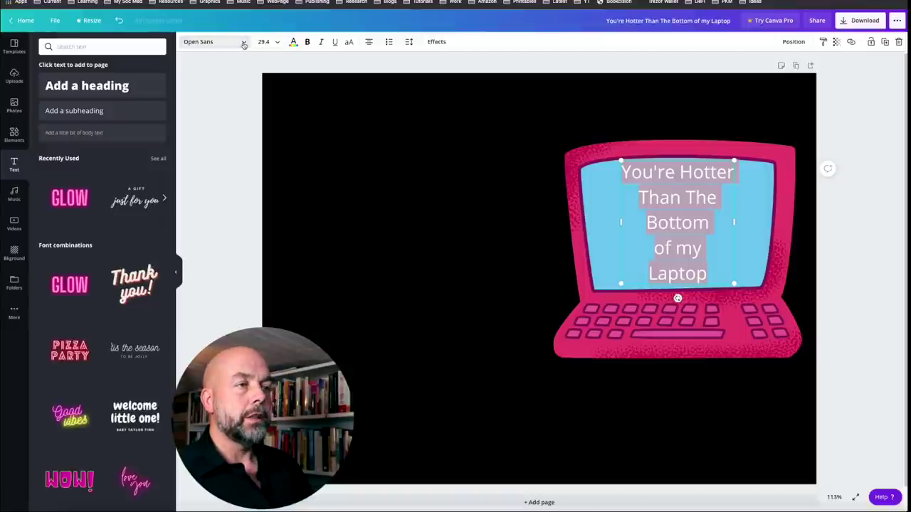
{"action": "left_click", "coordinate": [244, 44]}
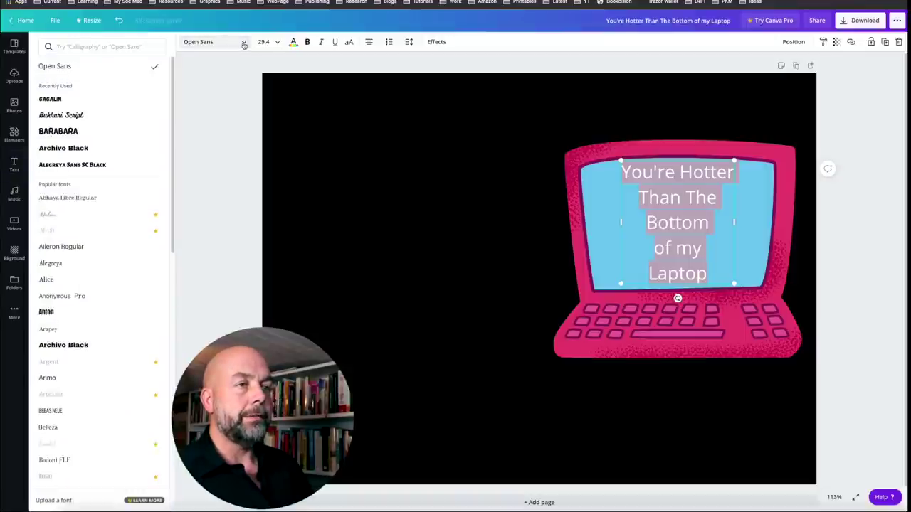
{"action": "left_click", "coordinate": [62, 99]}
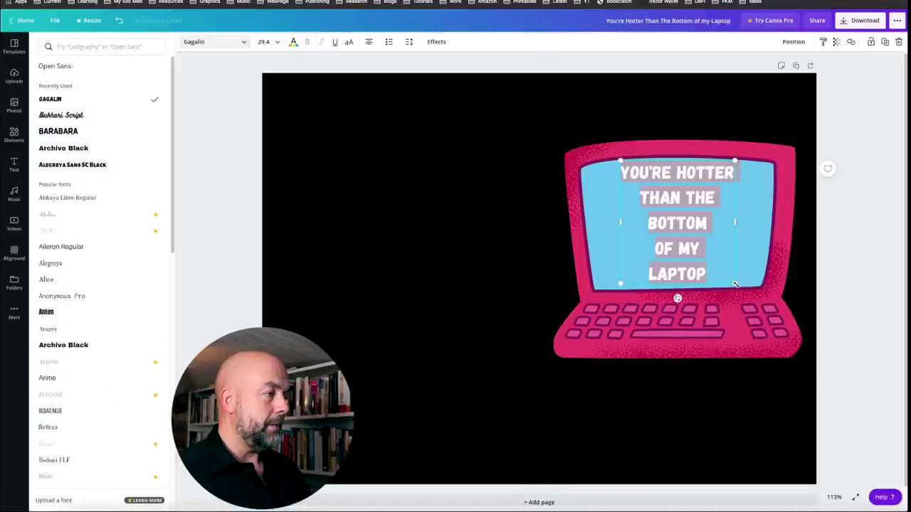
{"action": "left_click_drag", "start_coordinate": [736, 285], "coordinate": [739, 287]}
{"action": "left_click", "coordinate": [491, 254]}
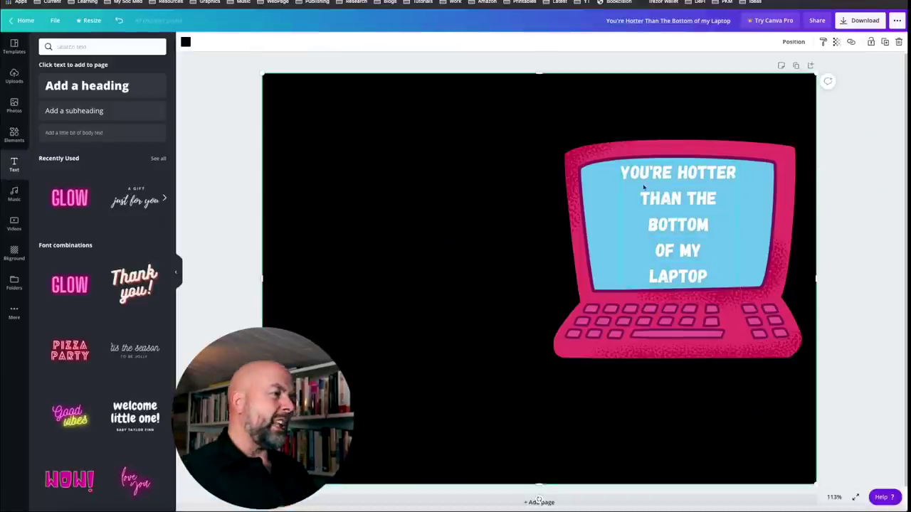
Apply the Neon text effect to the entire title on the laptop screen
{"action": "left_click", "coordinate": [644, 187]}
{"action": "left_click_drag", "start_coordinate": [623, 175], "coordinate": [720, 275]}
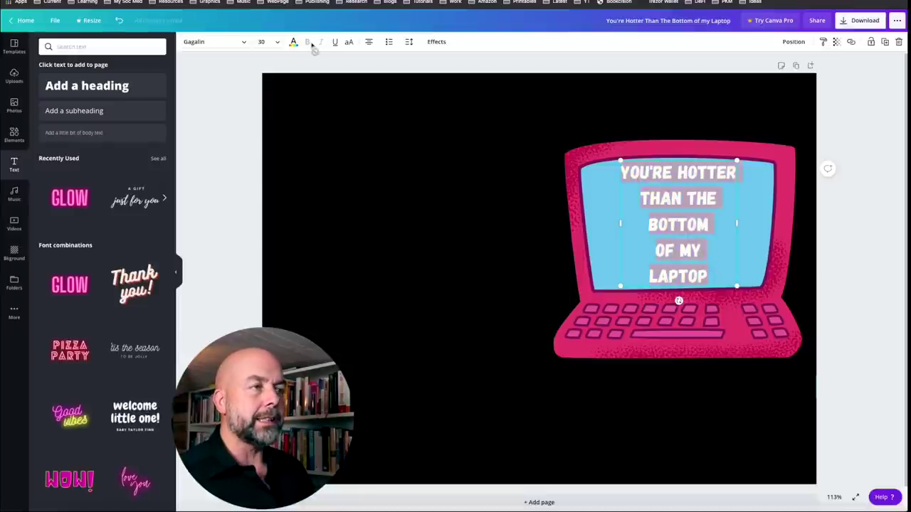
{"action": "left_click", "coordinate": [435, 41]}
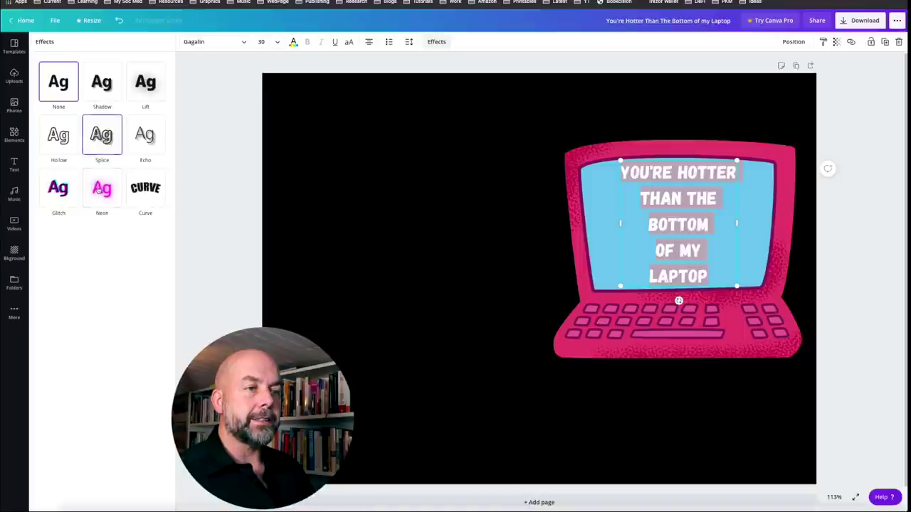
{"action": "left_click", "coordinate": [100, 191]}
{"action": "left_click", "coordinate": [635, 236]}
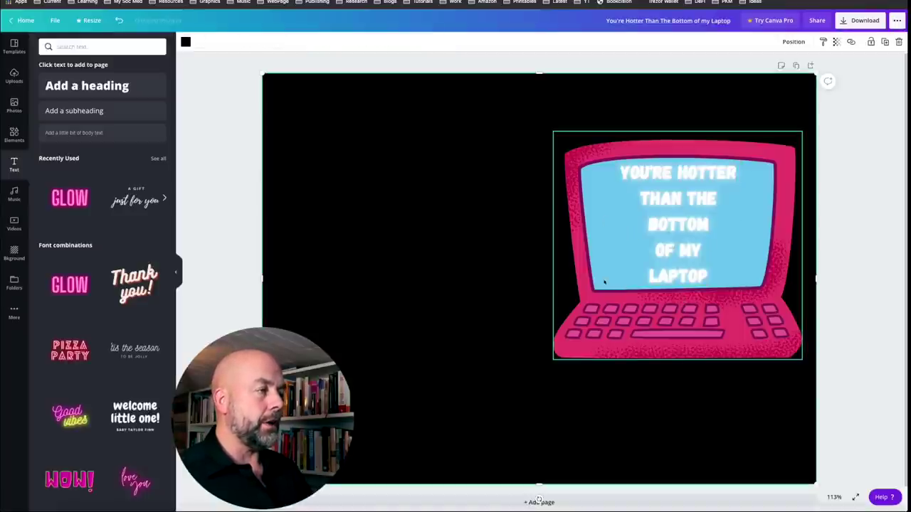
Recolour the laptop graphic's light blue screen to black
{"action": "left_click", "coordinate": [610, 312]}
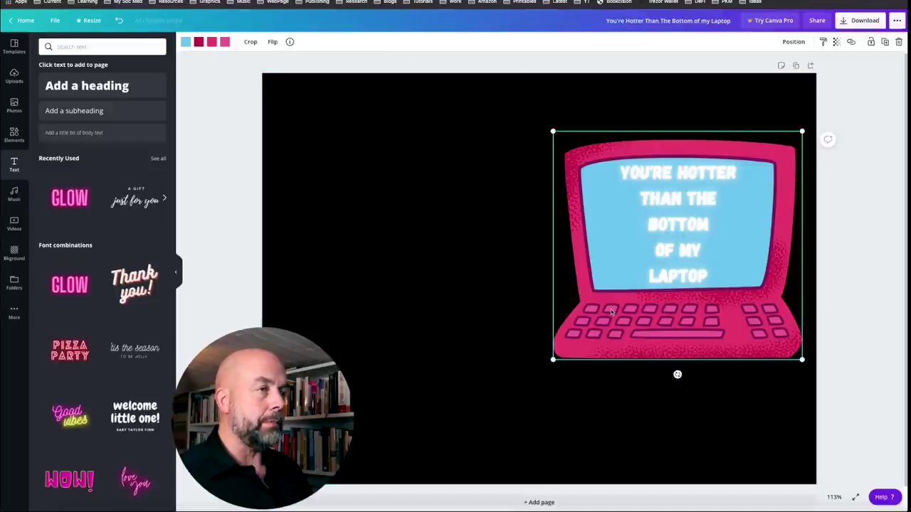
{"action": "left_click", "coordinate": [185, 43]}
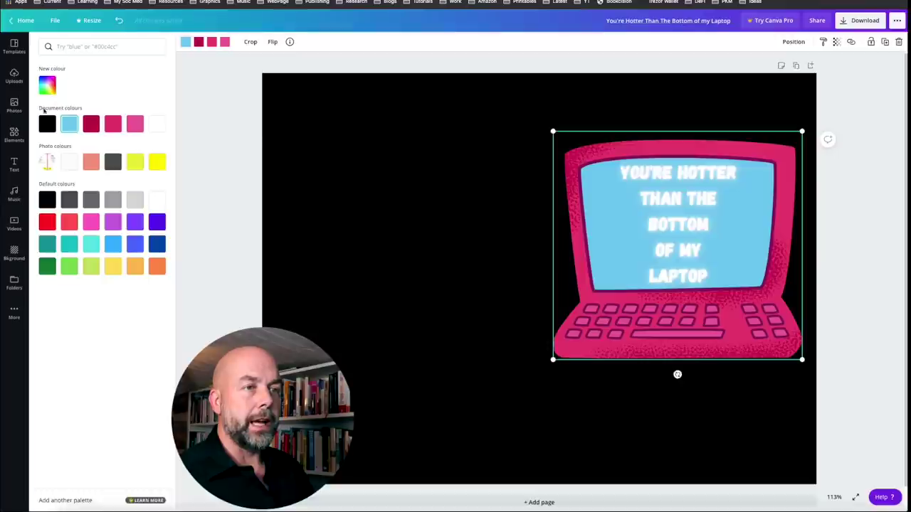
{"action": "left_click", "coordinate": [43, 125]}
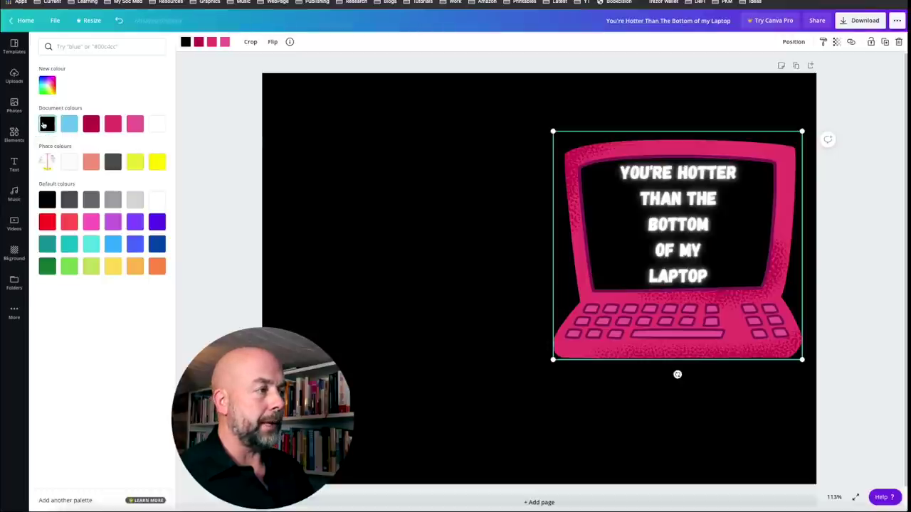
{"action": "left_click", "coordinate": [361, 206]}
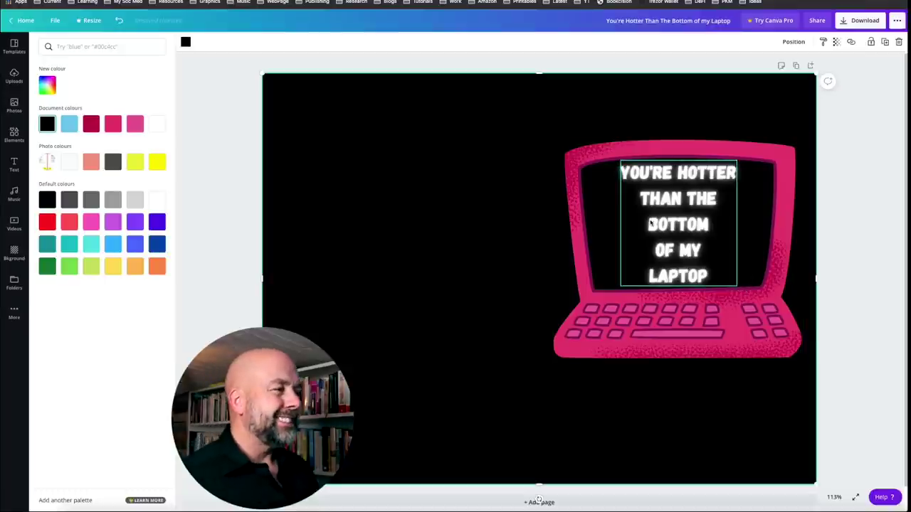
Colour the whole neon title with the default blue #5271FF
{"action": "left_click", "coordinate": [623, 175]}
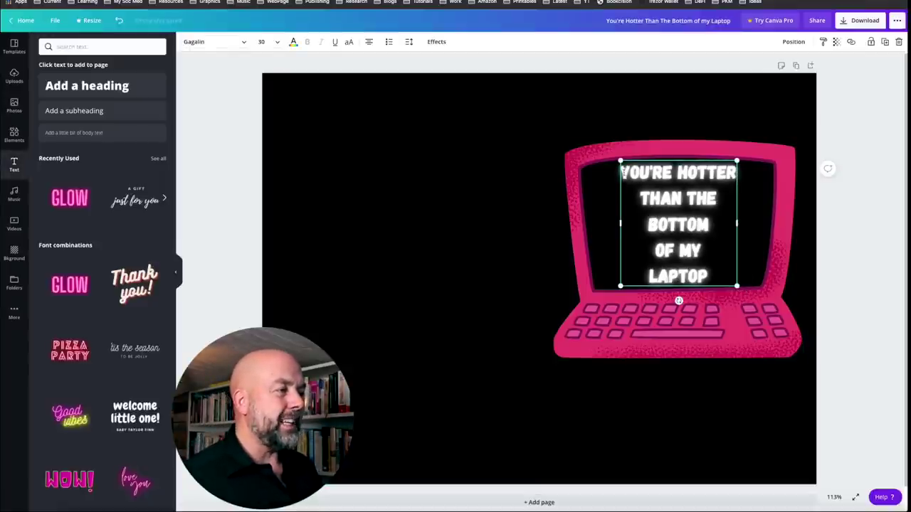
{"action": "left_click_drag", "start_coordinate": [629, 174], "coordinate": [714, 274]}
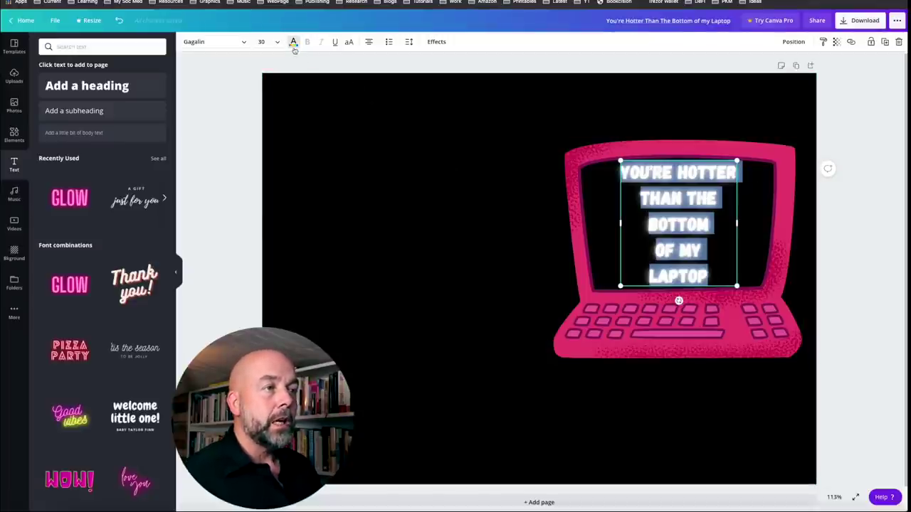
{"action": "left_click", "coordinate": [293, 43]}
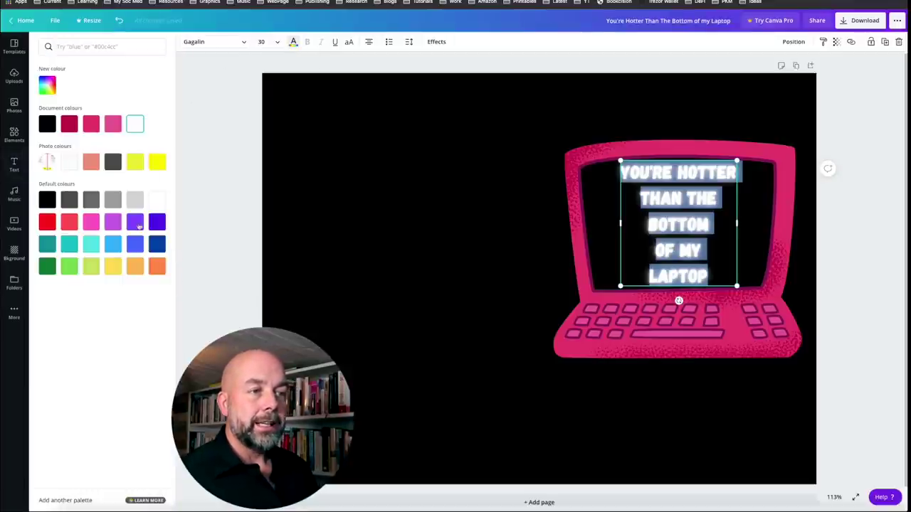
{"action": "left_click", "coordinate": [133, 246]}
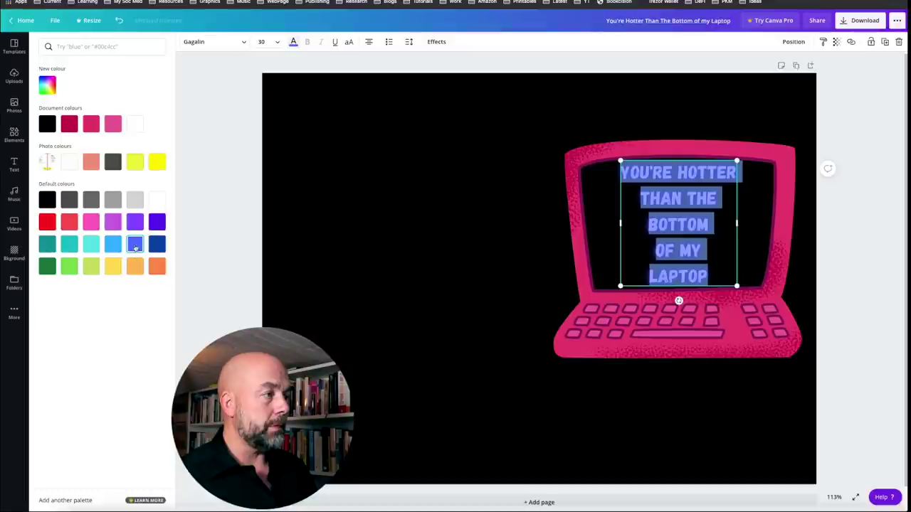
{"action": "left_click", "coordinate": [368, 208]}
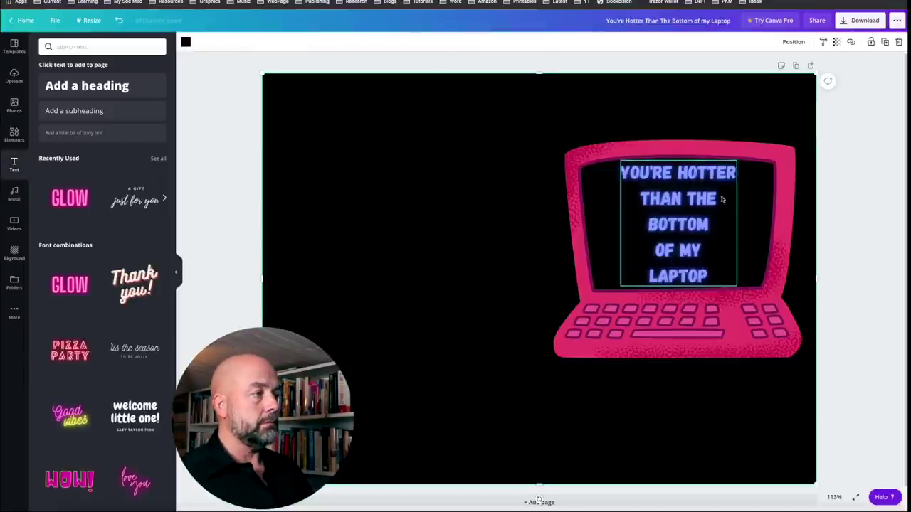
Shift the title's custom colour hue to a lighter blue and enlarge the text slightly to fill the laptop screen
{"action": "left_click", "coordinate": [631, 172]}
{"action": "left_click_drag", "start_coordinate": [623, 172], "coordinate": [708, 276]}
{"action": "left_click", "coordinate": [293, 42]}
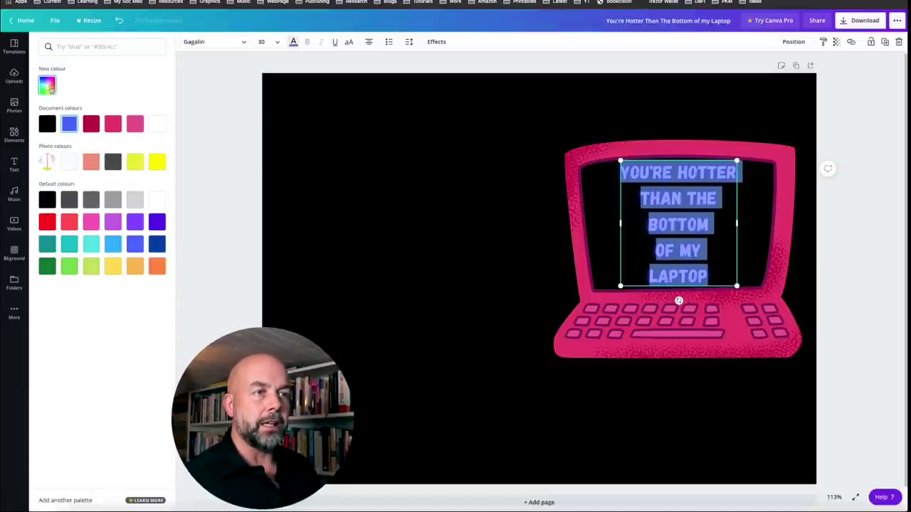
{"action": "left_click", "coordinate": [49, 87]}
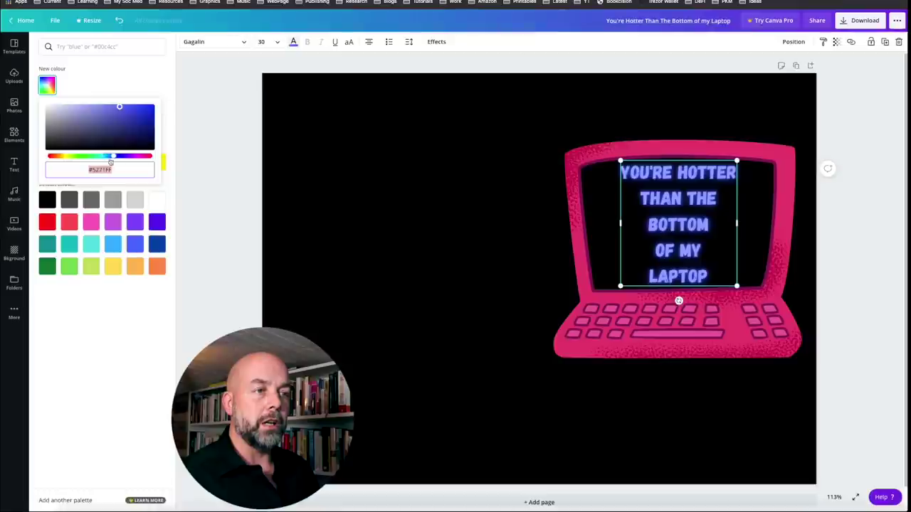
{"action": "left_click_drag", "start_coordinate": [116, 159], "coordinate": [95, 158]}
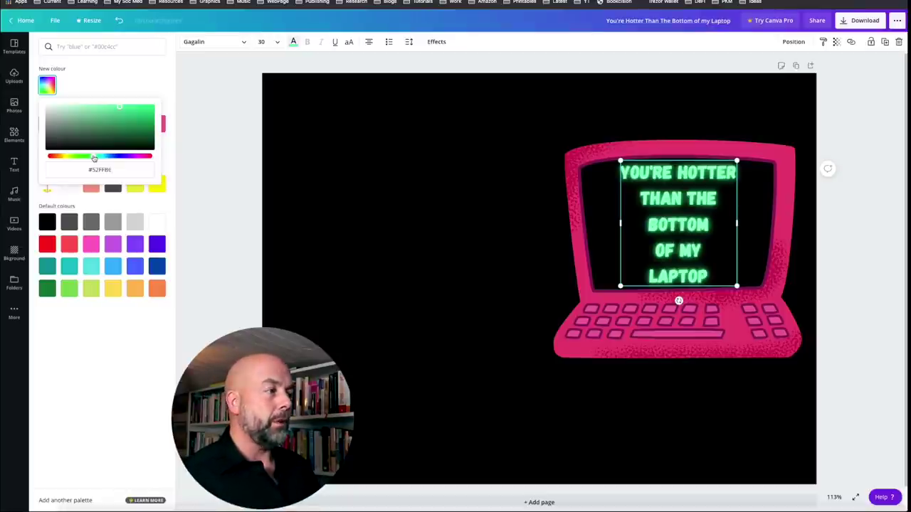
{"action": "mouse_move", "coordinate": [102, 161]}
{"action": "left_mouse_down"}
{"action": "mouse_move", "coordinate": [117, 162]}
{"action": "mouse_move", "coordinate": [108, 162]}
{"action": "left_mouse_up"}
{"action": "left_click", "coordinate": [294, 163]}
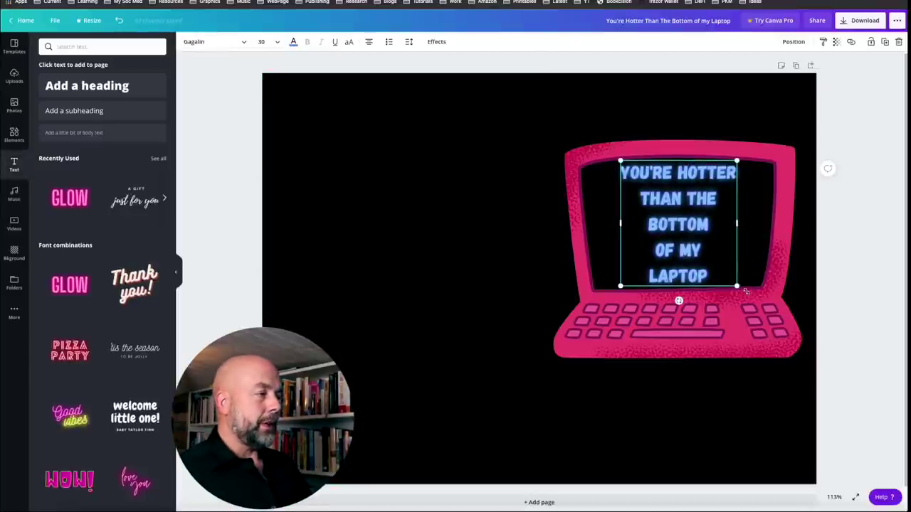
{"action": "left_click_drag", "start_coordinate": [738, 287], "coordinate": [743, 291]}
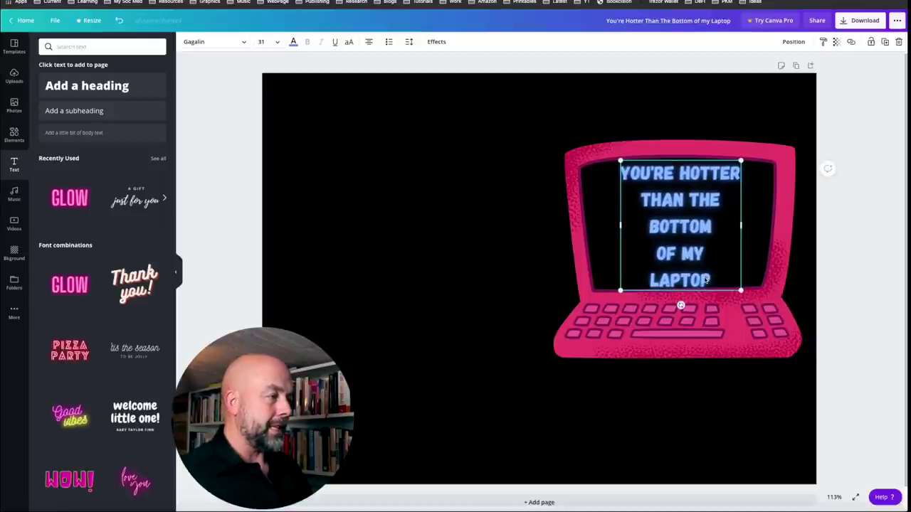
{"action": "left_click", "coordinate": [615, 387]}
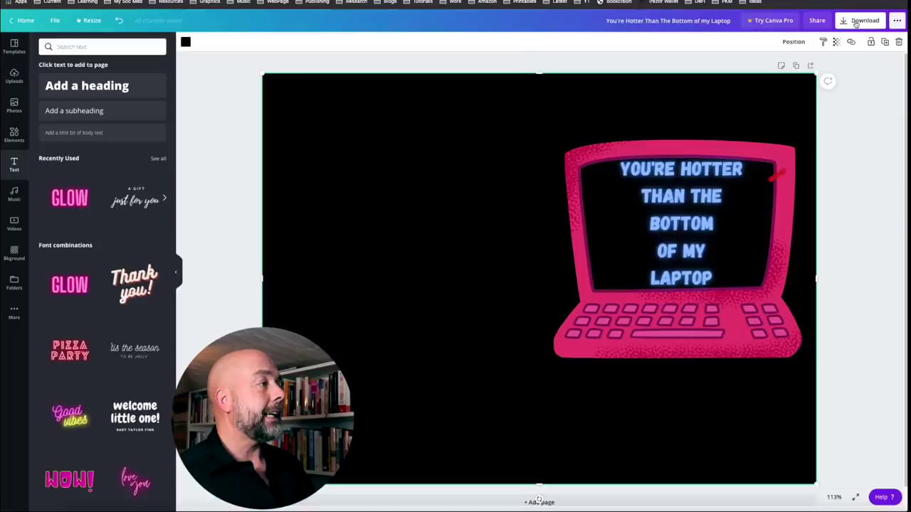
Download the cover design as a PDF print file and open the cover file upload on the KDP paperback page
{"action": "left_click", "coordinate": [859, 21]}
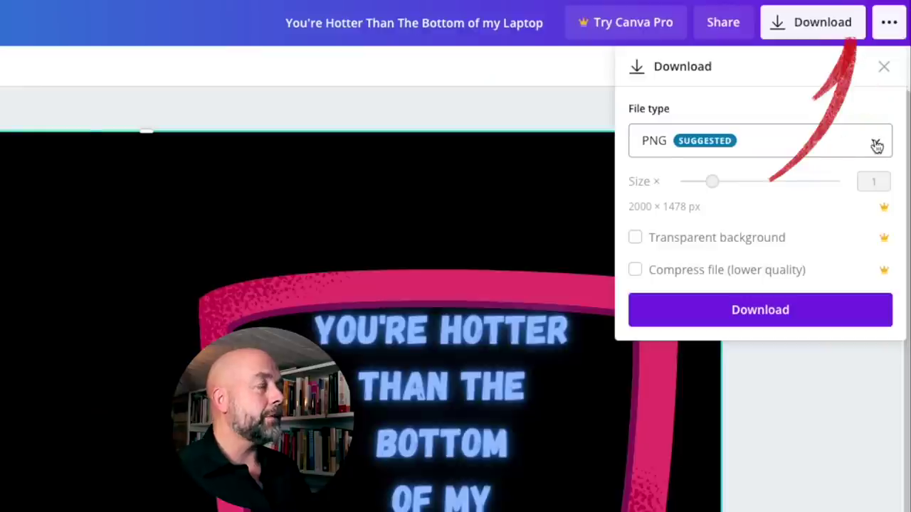
{"action": "left_click", "coordinate": [877, 146]}
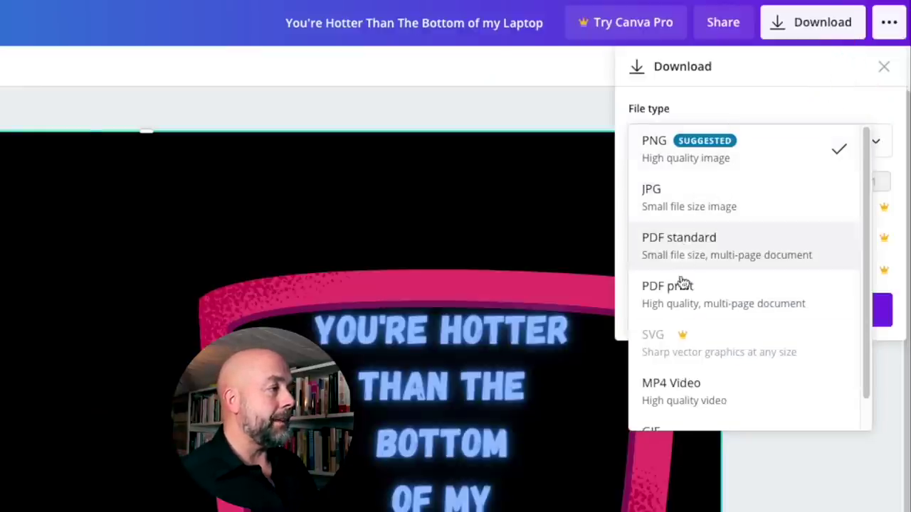
{"action": "left_click", "coordinate": [681, 299]}
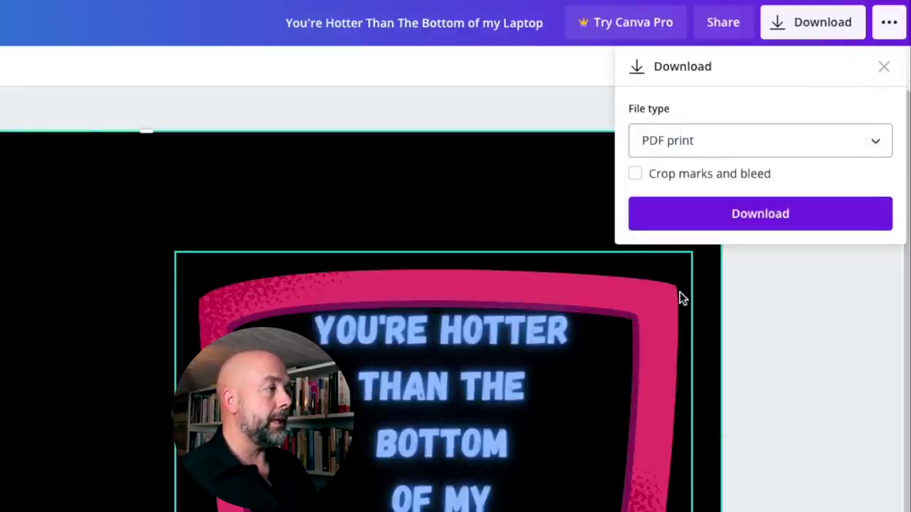
{"action": "left_click", "coordinate": [748, 221]}
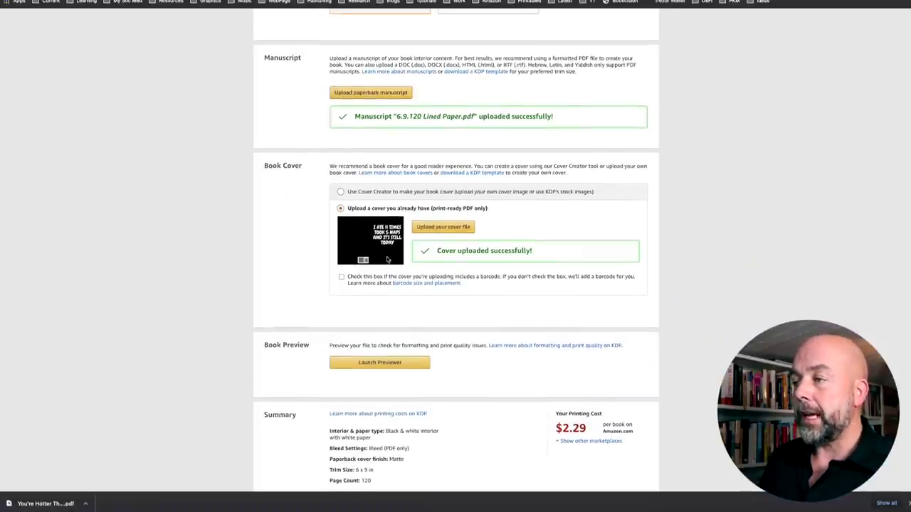
{"action": "left_click", "coordinate": [443, 227]}
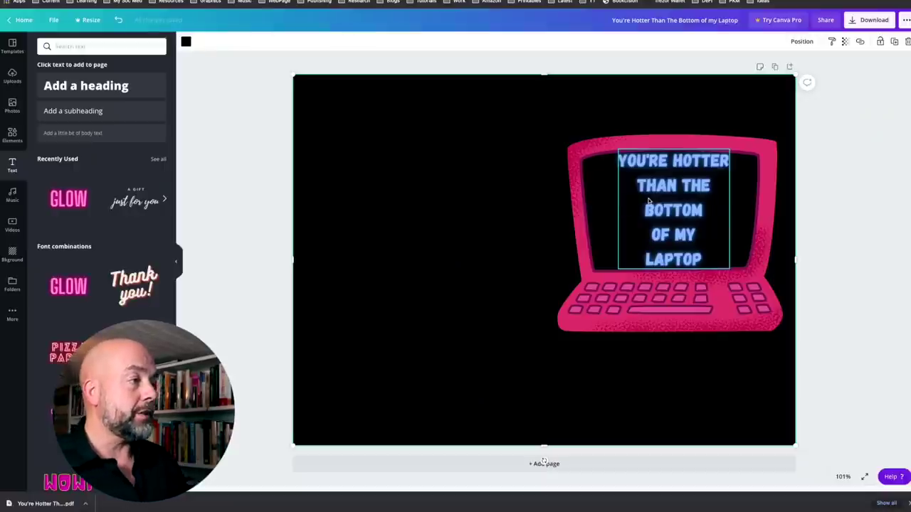
Back in Canva, delete the pink laptop graphic and change the whole title's font to Bukhari Script
{"action": "left_click", "coordinate": [597, 147]}
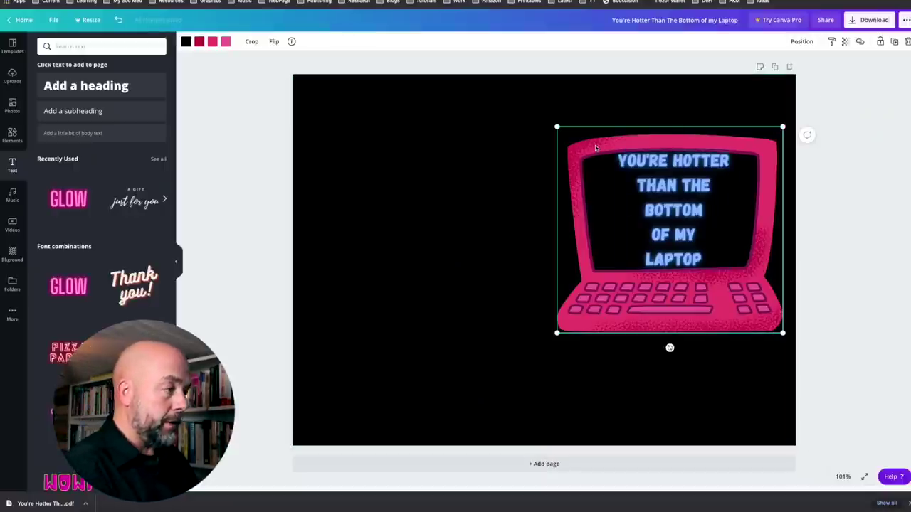
{"action": "key", "text": "Delete"}
{"action": "left_click", "coordinate": [642, 174]}
{"action": "triple_click", "coordinate": [634, 165]}
{"action": "left_click", "coordinate": [627, 160]}
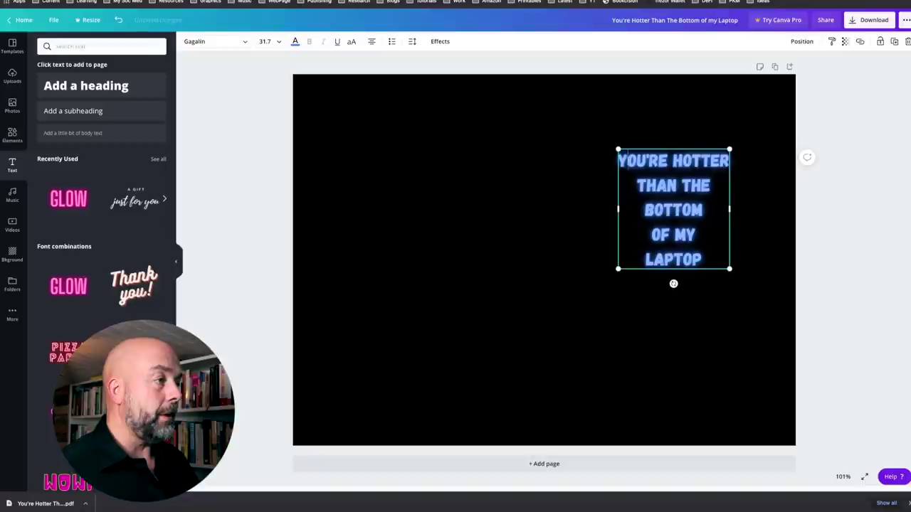
{"action": "left_click_drag", "start_coordinate": [626, 162], "coordinate": [699, 264]}
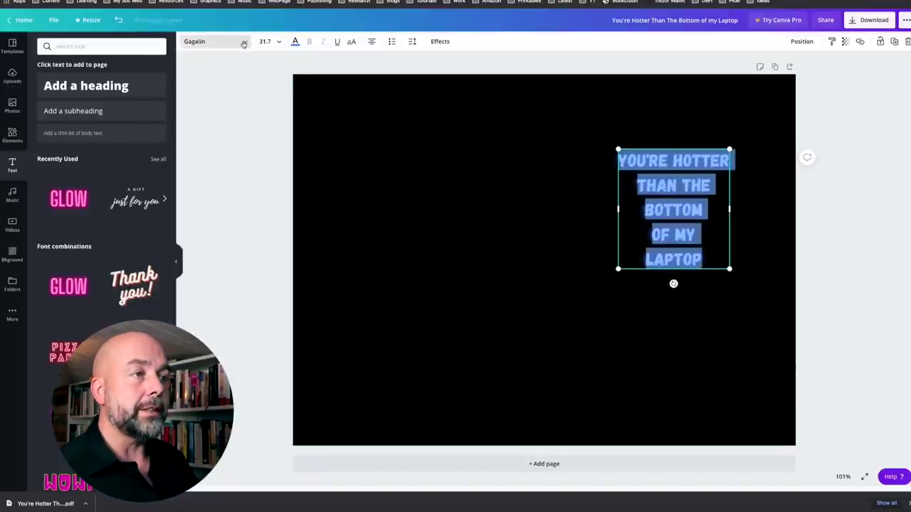
{"action": "left_click", "coordinate": [214, 41]}
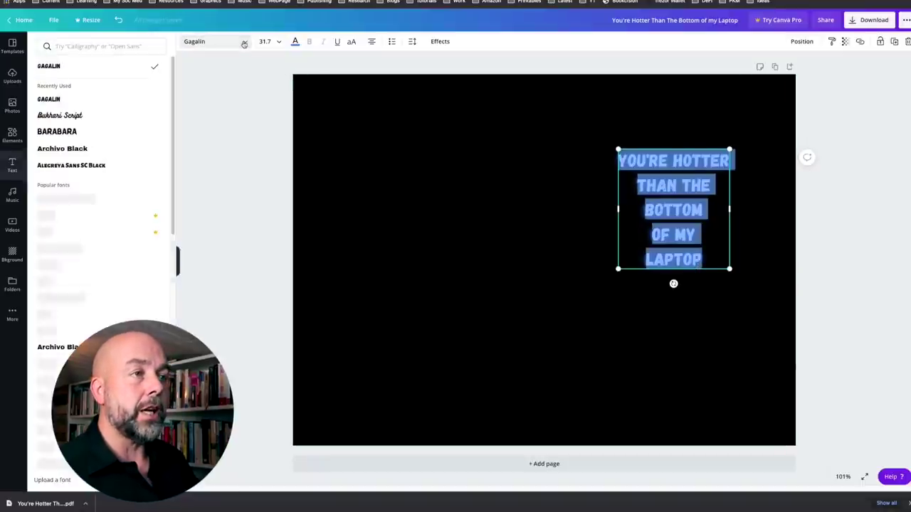
{"action": "left_click", "coordinate": [63, 116]}
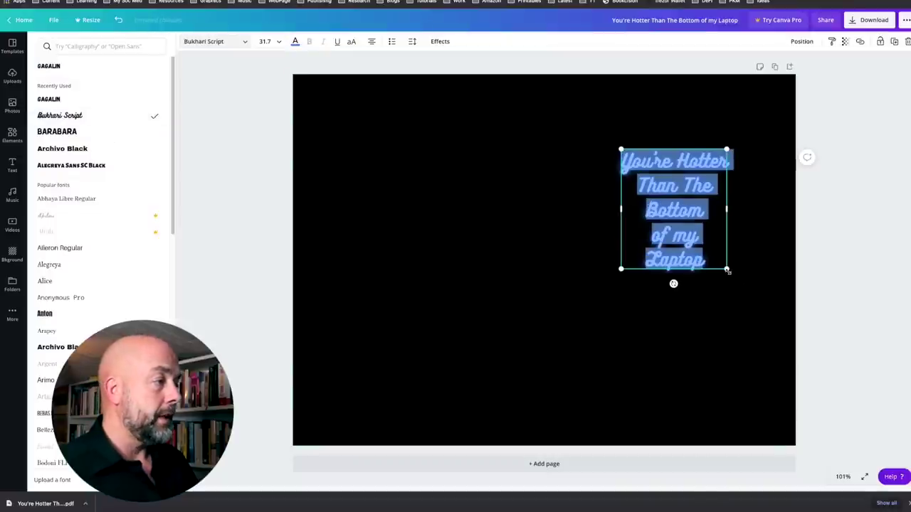
Enlarge the title text to size 56.3 and move it fully onto the front cover
{"action": "left_click_drag", "start_coordinate": [727, 270], "coordinate": [804, 370]}
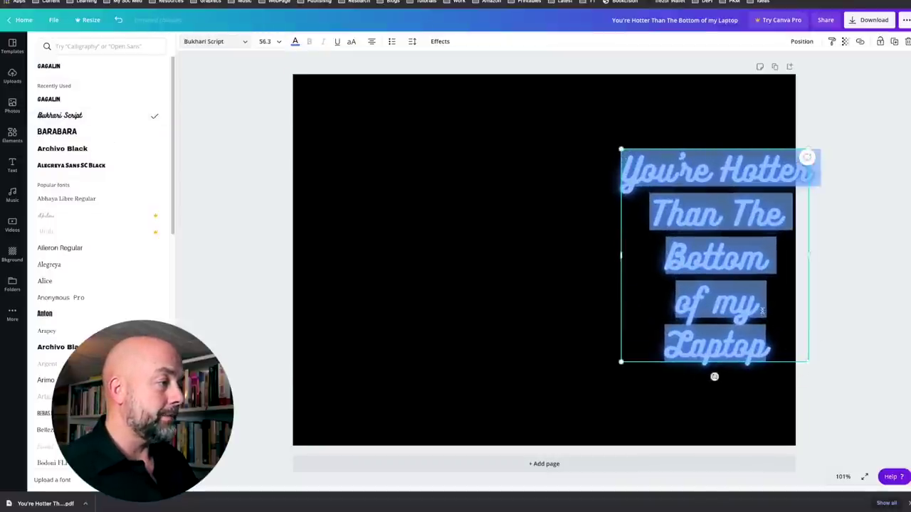
{"action": "left_click_drag", "start_coordinate": [736, 223], "coordinate": [691, 200]}
Set the black rectangle's transparency to 29 to reveal the KDP cover template underneath
{"action": "left_click", "coordinate": [435, 216]}
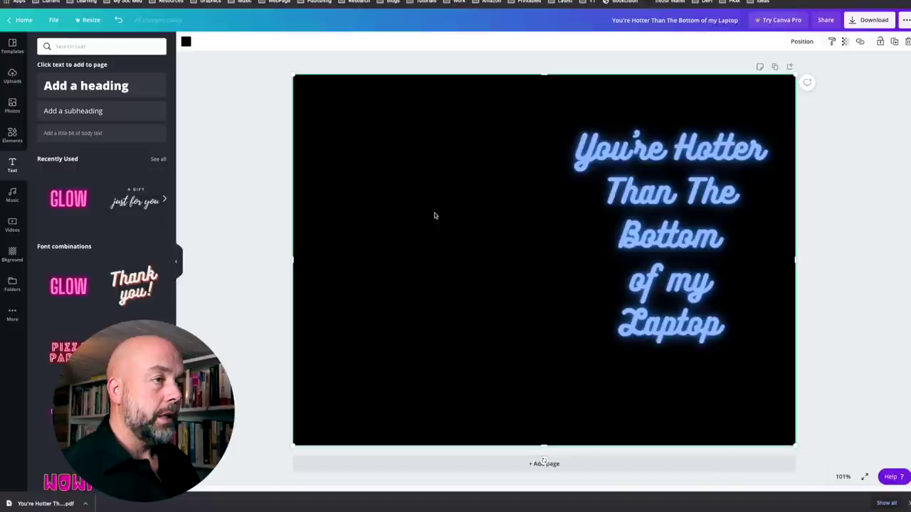
{"action": "left_click", "coordinate": [846, 42]}
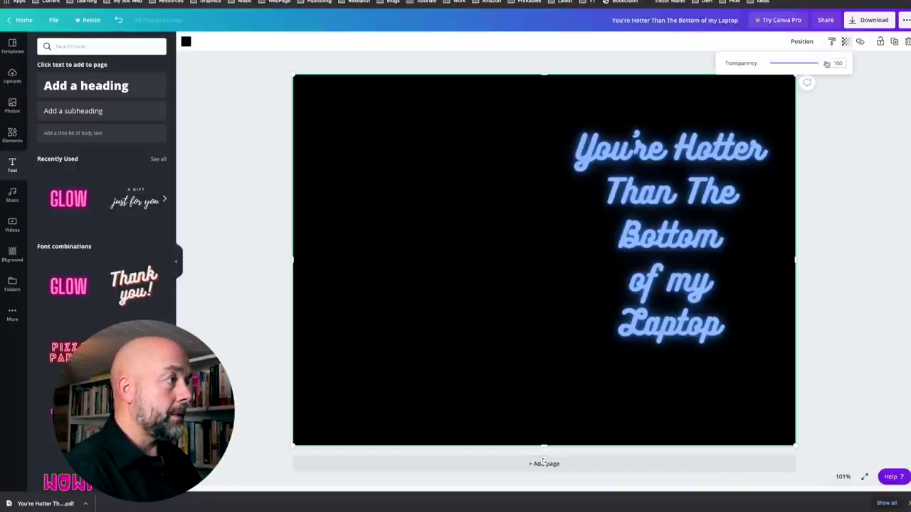
{"action": "left_click_drag", "start_coordinate": [820, 65], "coordinate": [784, 64]}
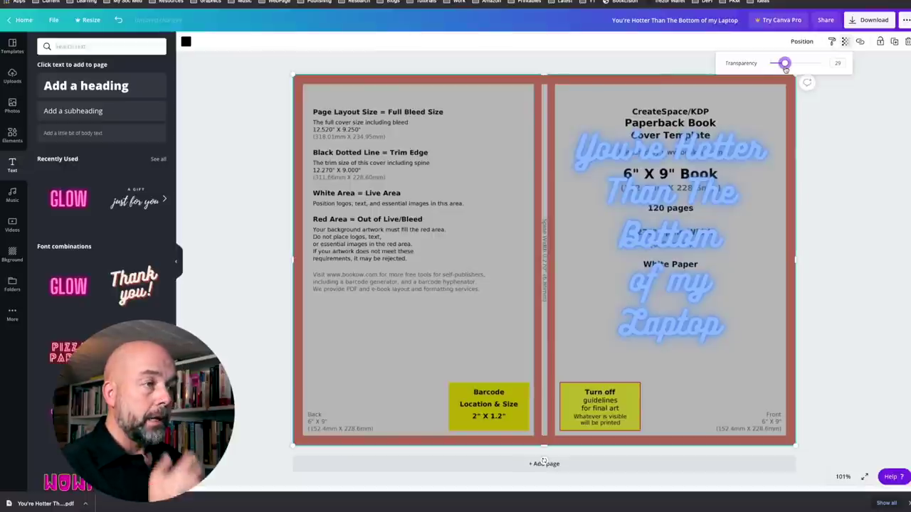
Enlarge the title to size 58.6 and centre it within the front cover's live area
{"action": "left_click", "coordinate": [688, 205]}
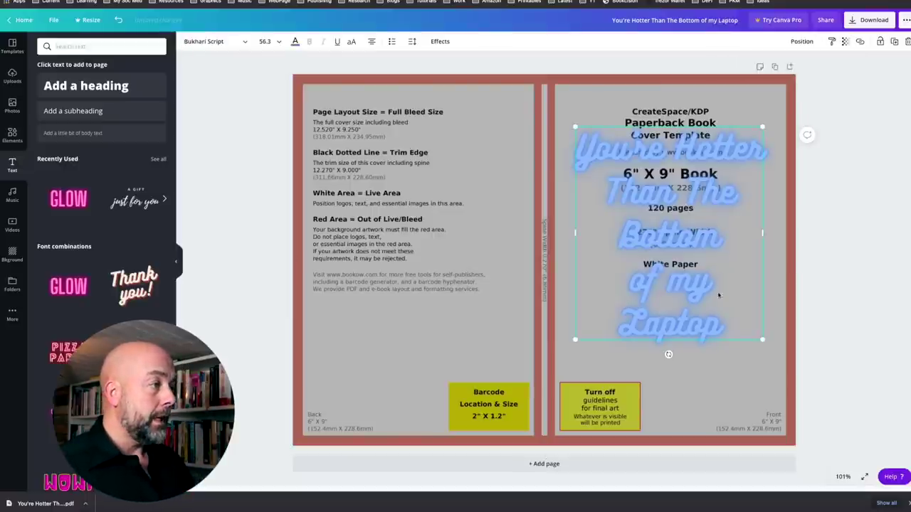
{"action": "left_click_drag", "start_coordinate": [764, 341], "coordinate": [772, 348]}
{"action": "left_click_drag", "start_coordinate": [701, 290], "coordinate": [700, 288]}
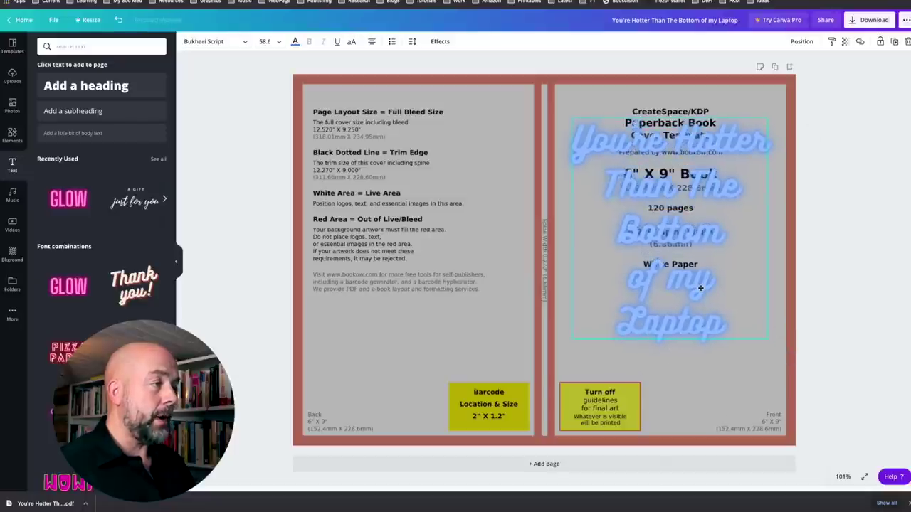
Recolour the neon title with the default pink
{"action": "left_click", "coordinate": [296, 42]}
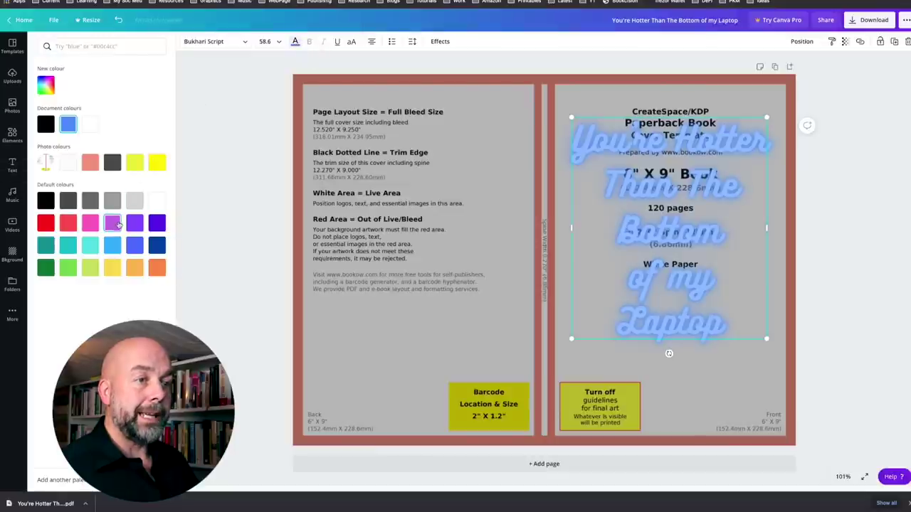
{"action": "left_click", "coordinate": [105, 225]}
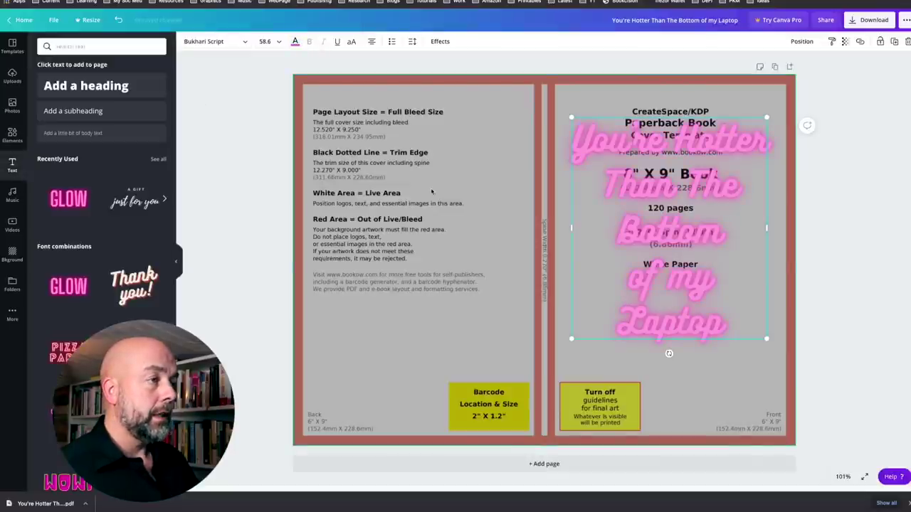
Set the black rectangle's transparency back to 100 to hide the cover template
{"action": "left_click", "coordinate": [431, 192]}
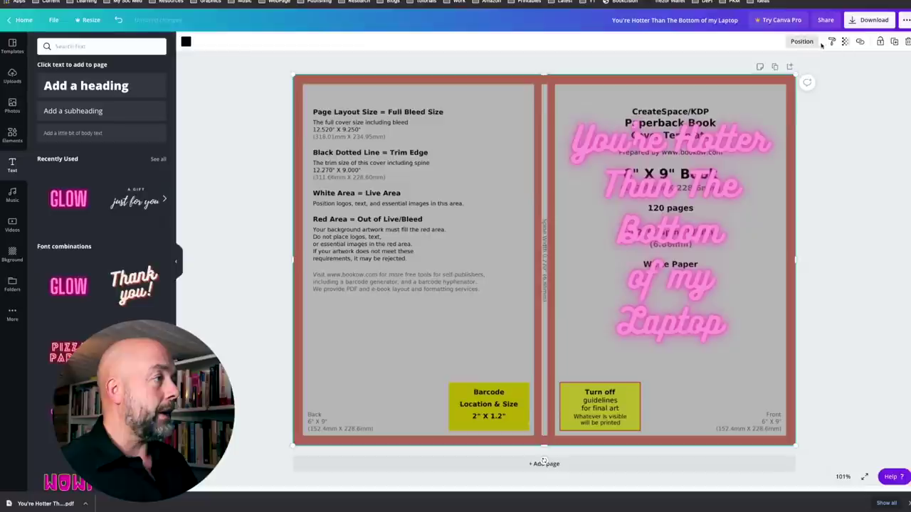
{"action": "left_click", "coordinate": [846, 42]}
{"action": "left_click_drag", "start_coordinate": [787, 64], "coordinate": [822, 63]}
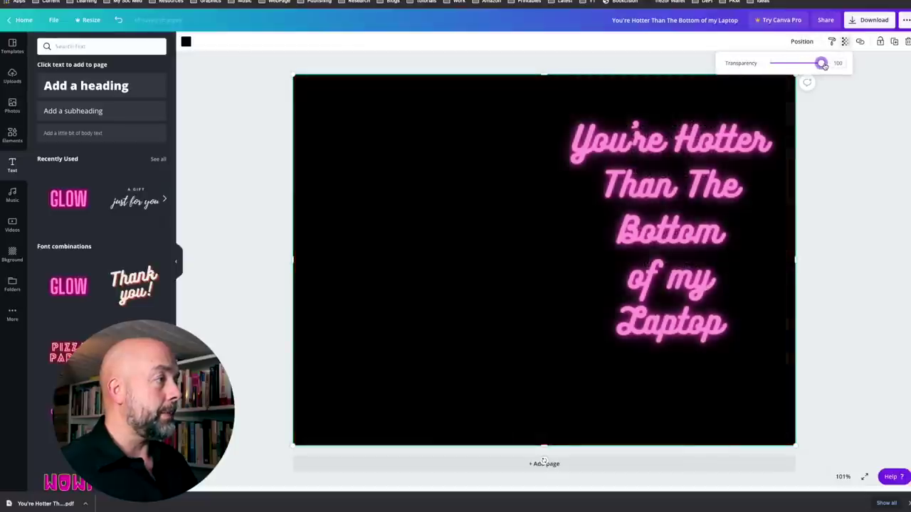
{"action": "left_click", "coordinate": [462, 258]}
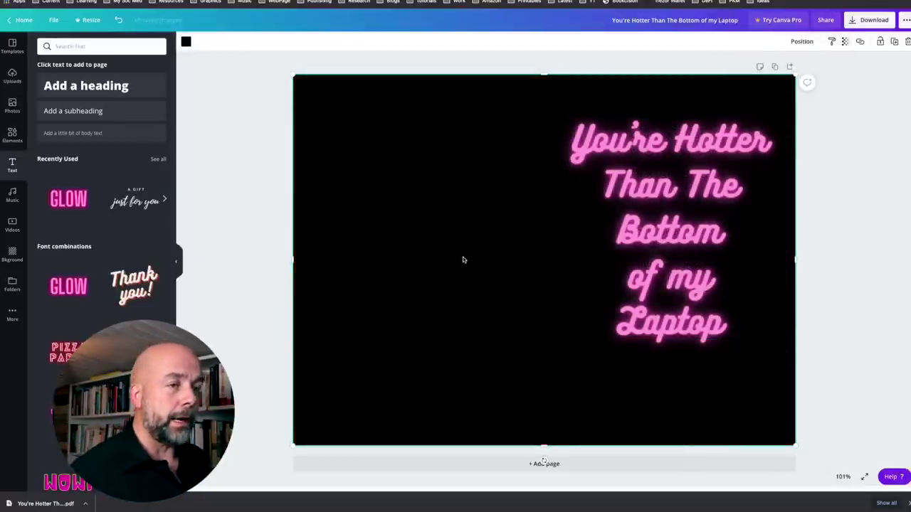
Apply the recently used background photo of a burning match with blue smoke to the page
{"action": "left_click", "coordinate": [12, 255]}
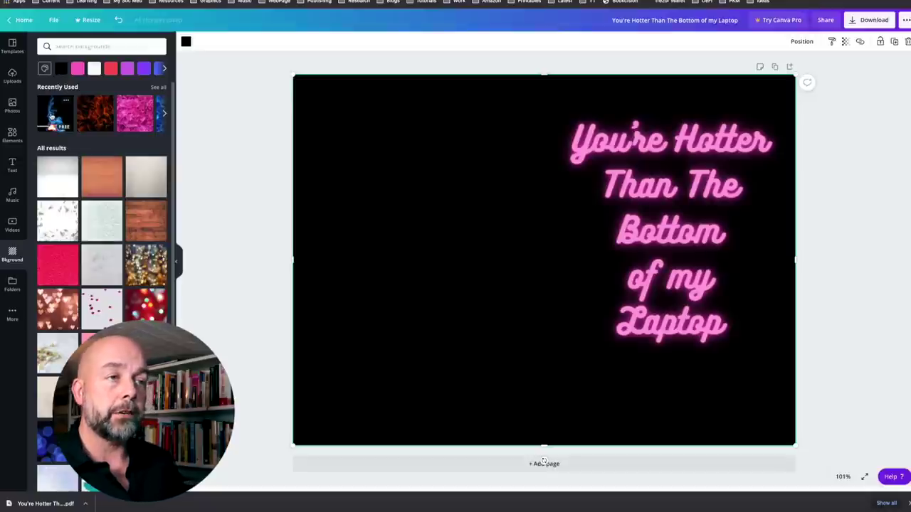
{"action": "scroll", "coordinate": [97, 244], "scroll_direction": "down", "scroll_amount": 5}
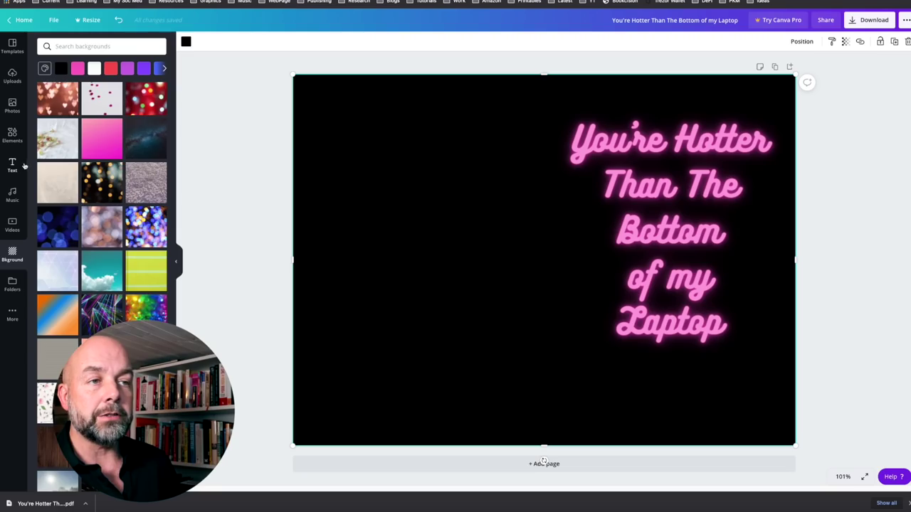
{"action": "scroll", "coordinate": [113, 182], "scroll_direction": "up", "scroll_amount": 5}
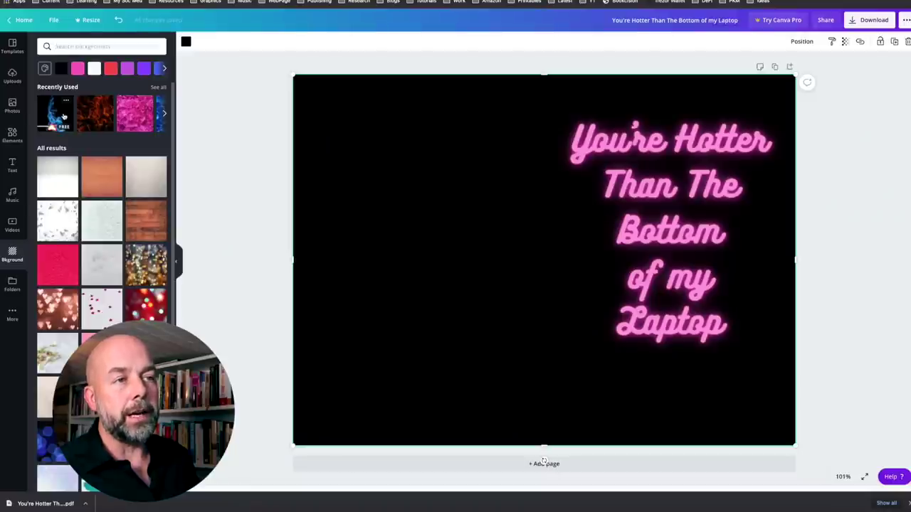
{"action": "left_click", "coordinate": [63, 116]}
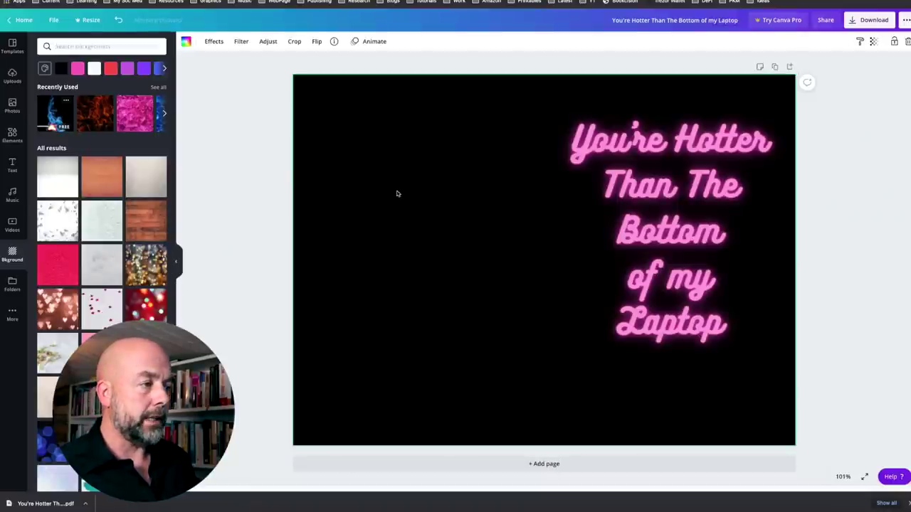
Delete the black rectangle and the cover template image that cover the smoke background
{"action": "left_click", "coordinate": [471, 168]}
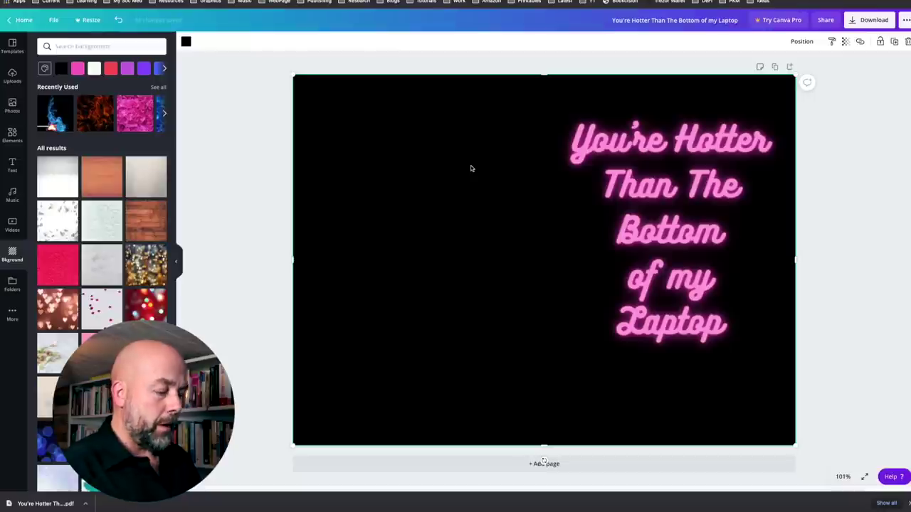
{"action": "key", "text": "ctrl+z"}
{"action": "left_click", "coordinate": [470, 169]}
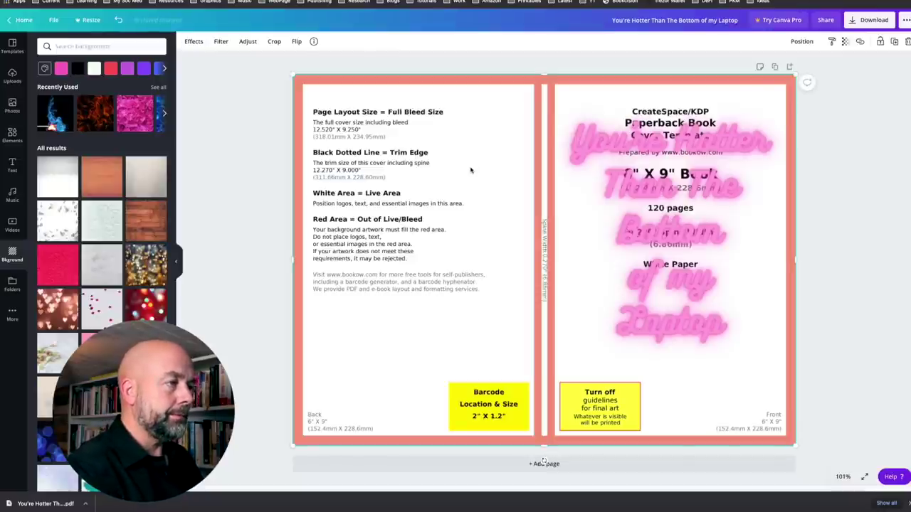
{"action": "key", "text": "ctrl+z"}
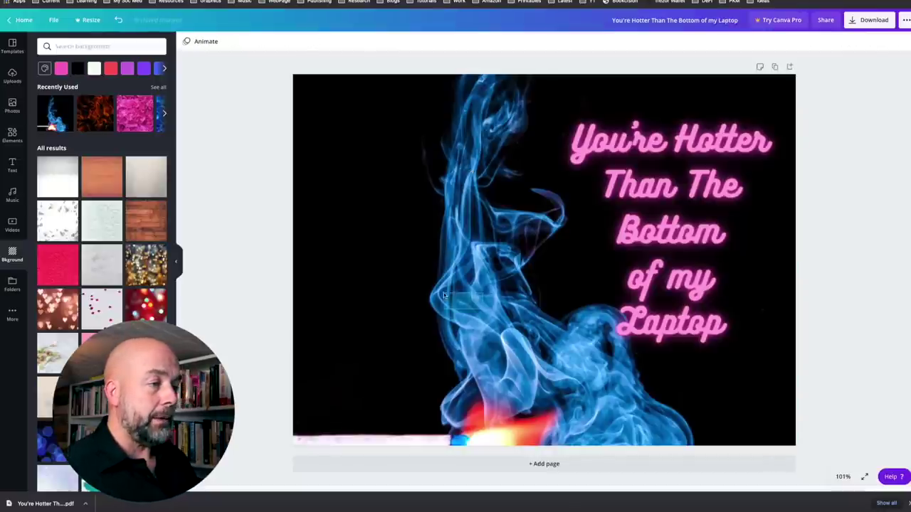
Flip the blue smoke background photo horizontally
{"action": "left_click", "coordinate": [494, 383]}
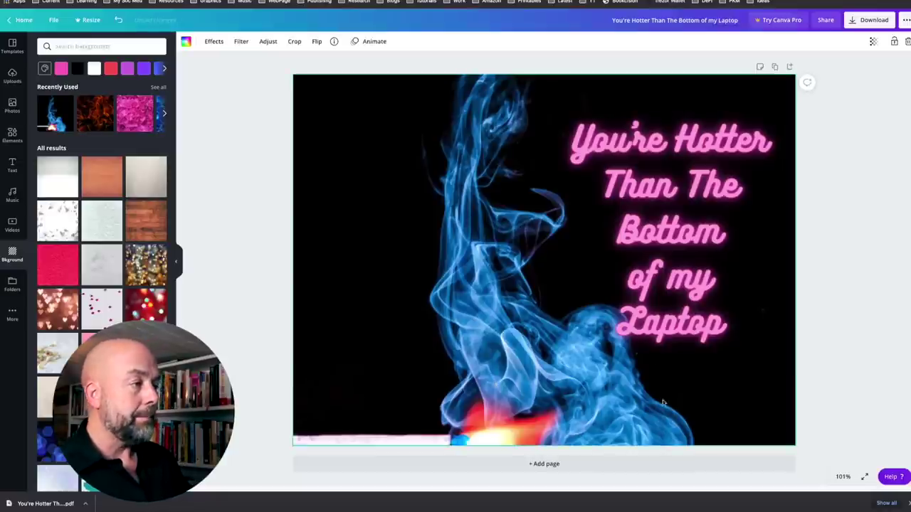
{"action": "left_click", "coordinate": [317, 42]}
{"action": "left_click", "coordinate": [316, 63]}
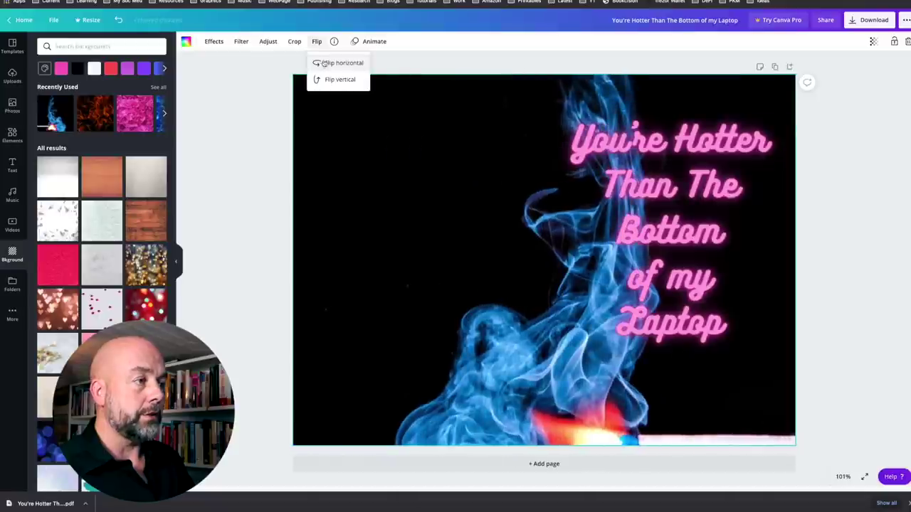
{"action": "left_click", "coordinate": [544, 398]}
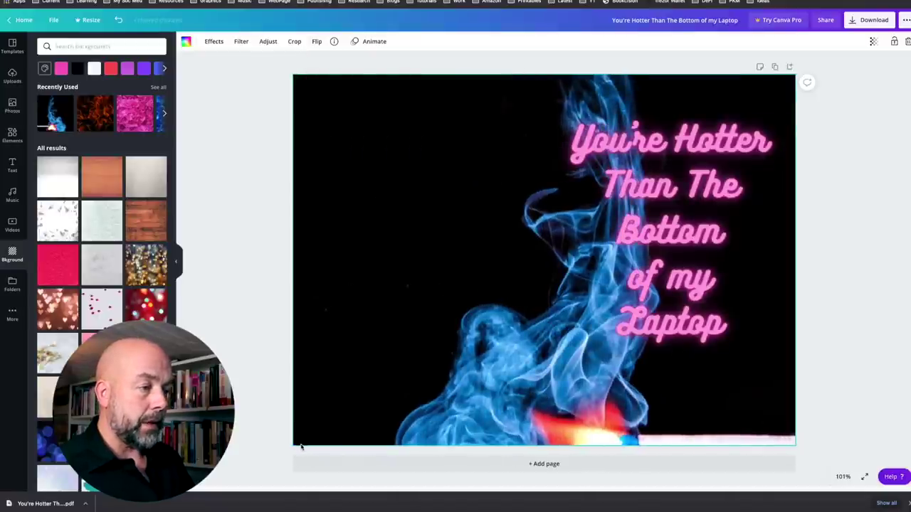
Enlarge the smoke background photo beyond the page in its crop frame and shift its visible area
{"action": "double_click", "coordinate": [331, 421]}
{"action": "scroll", "coordinate": [362, 404], "scroll_direction": "down", "scroll_amount": 5}
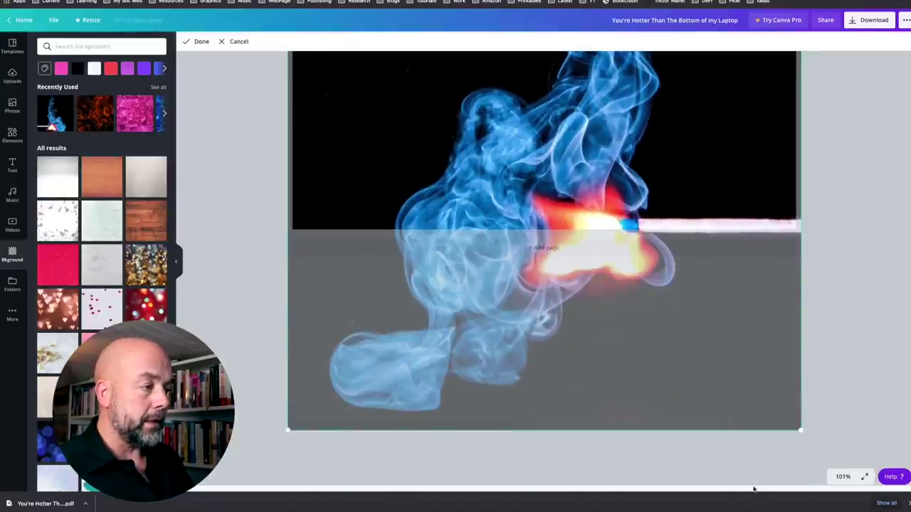
{"action": "left_click_drag", "start_coordinate": [289, 430], "coordinate": [210, 501]}
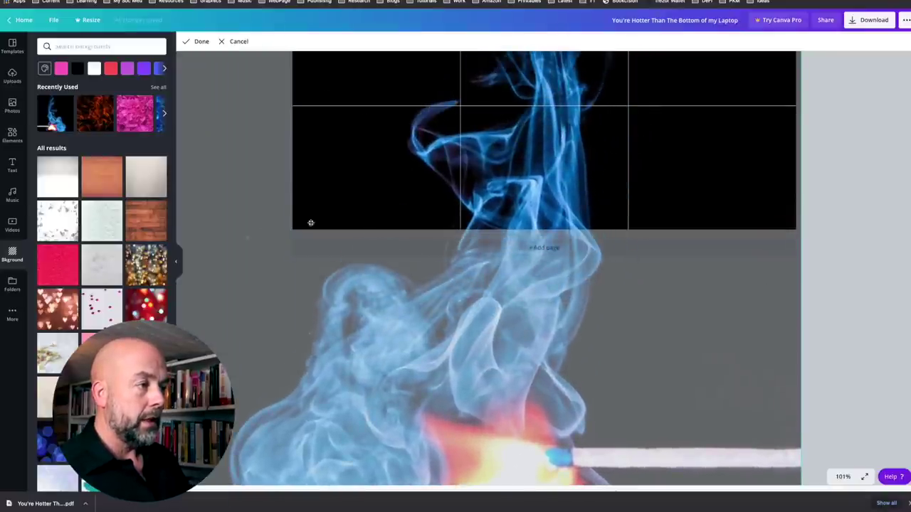
{"action": "scroll", "coordinate": [301, 216], "scroll_direction": "up", "scroll_amount": 5}
{"action": "left_click_drag", "start_coordinate": [549, 246], "coordinate": [742, 202]}
{"action": "left_click", "coordinate": [241, 272]}
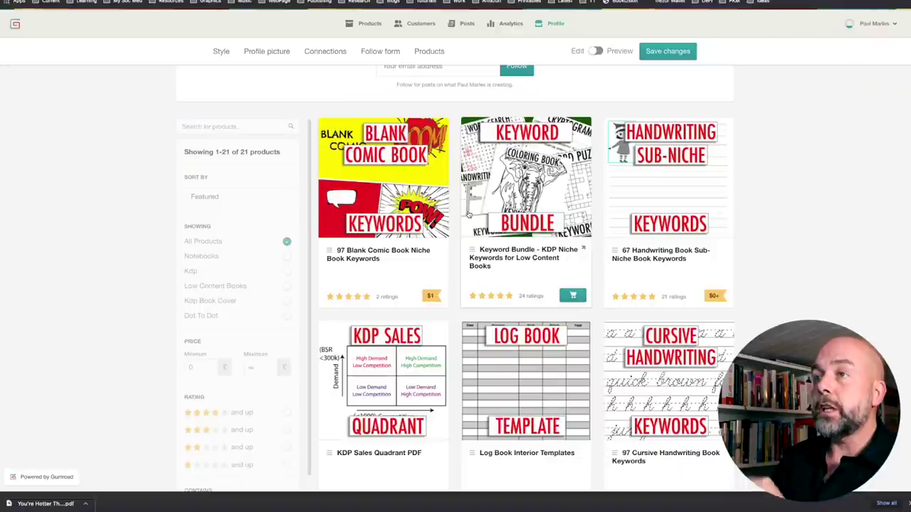
On the Gumroad product page, find and open the 120 Pages Lined Paper Interior pdf for KDP and examine its details
{"action": "scroll", "coordinate": [499, 228], "scroll_direction": "down", "scroll_amount": 7}
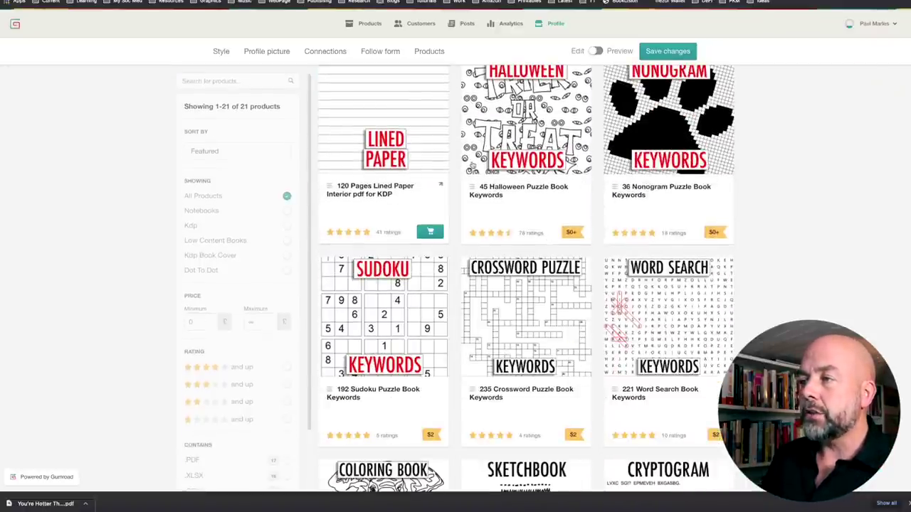
{"action": "scroll", "coordinate": [498, 206], "scroll_direction": "up", "scroll_amount": 2}
{"action": "left_click", "coordinate": [390, 157]}
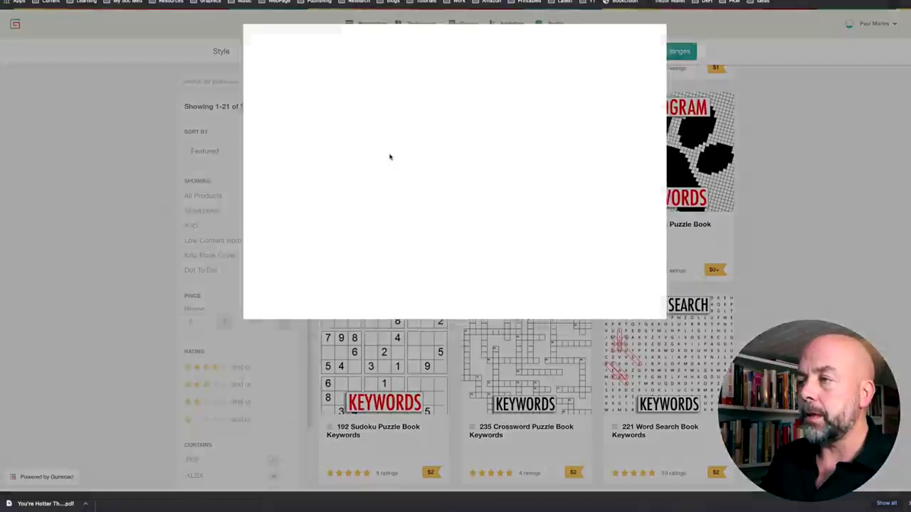
{"action": "scroll", "coordinate": [430, 189], "scroll_direction": "down", "scroll_amount": 3}
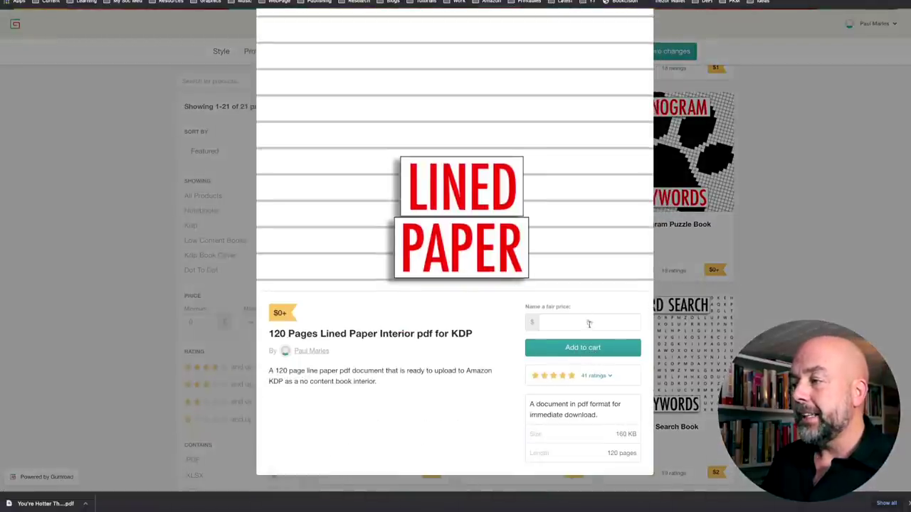